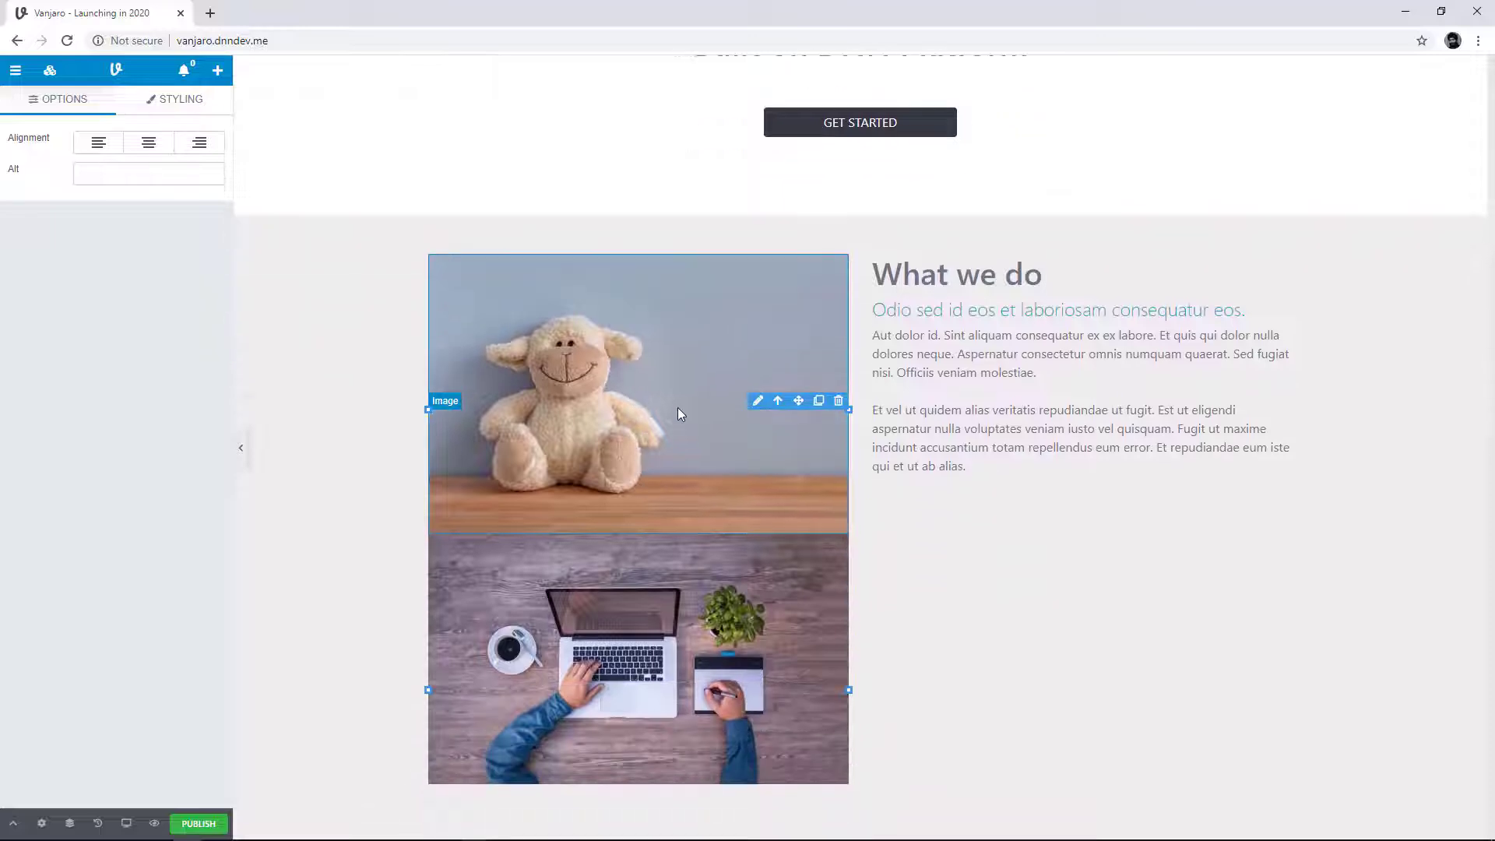
# Step: Move the stuffed lamb image out of its column to the boundary above the What we do section
pyautogui.moveTo(677, 408); pyautogui.dragTo(517, 466)
pyautogui.scroll(1, 637, 551)
pyautogui.scroll(1, 637, 549)
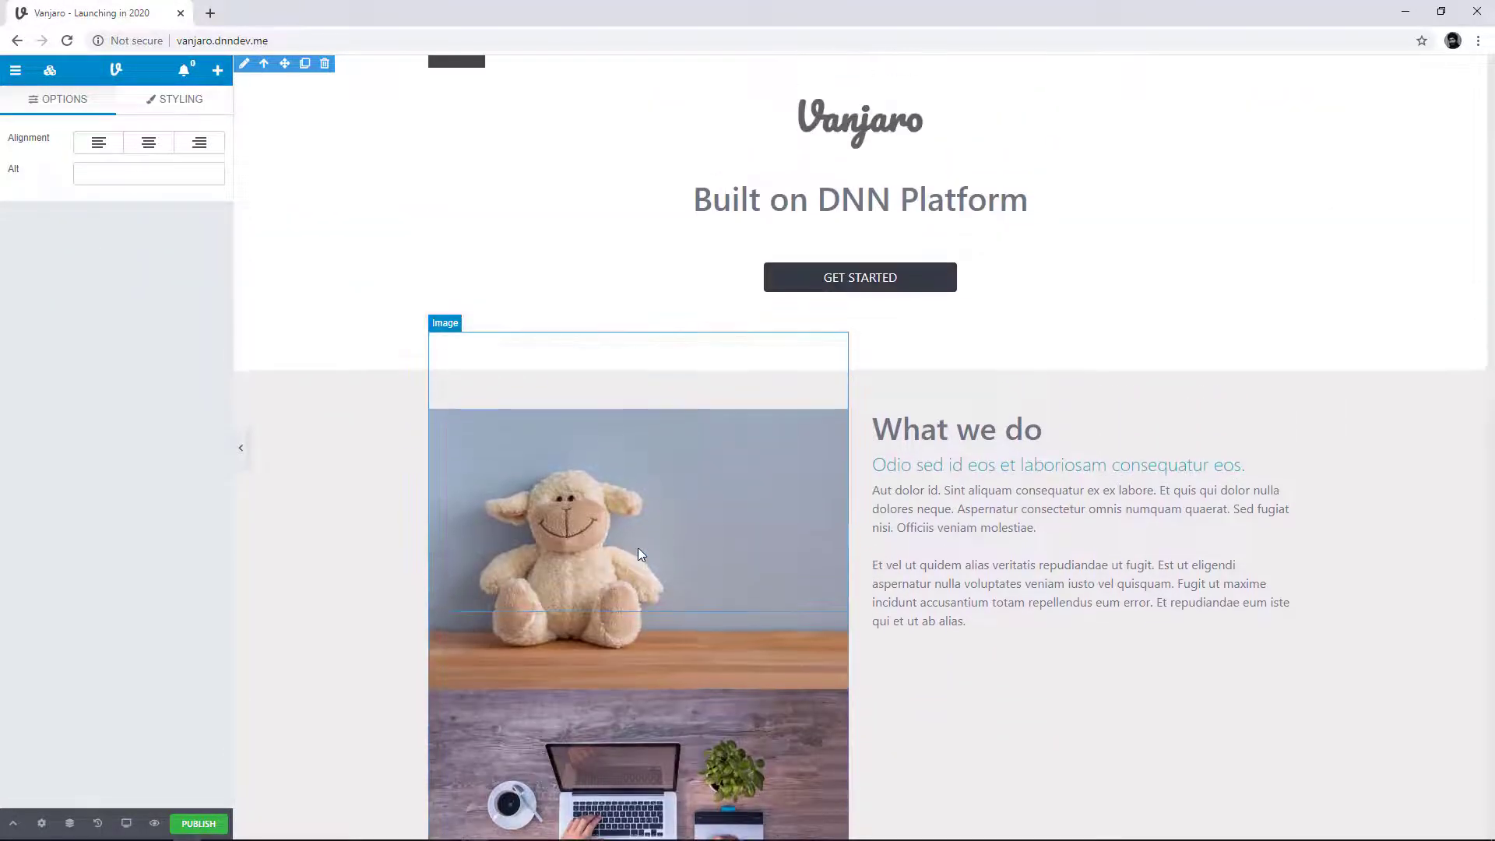
pyautogui.moveTo(568, 564); pyautogui.dragTo(713, 372)
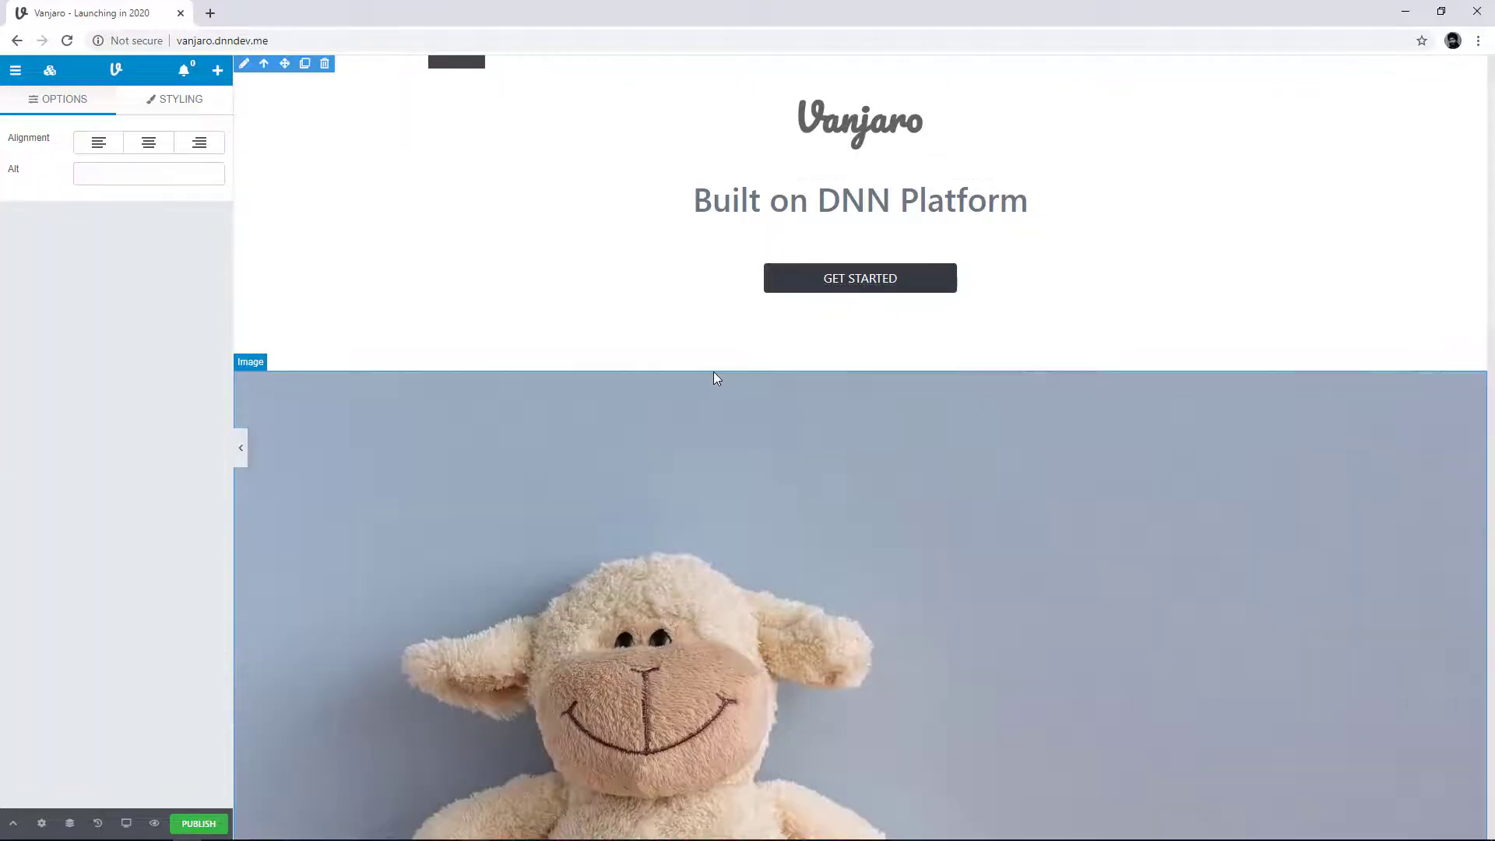
# Step: Delete the full-width stuffed lamb image above the What we do section
pyautogui.scroll(-2, 711, 397)
pyautogui.scroll(-4, 1236, 511)
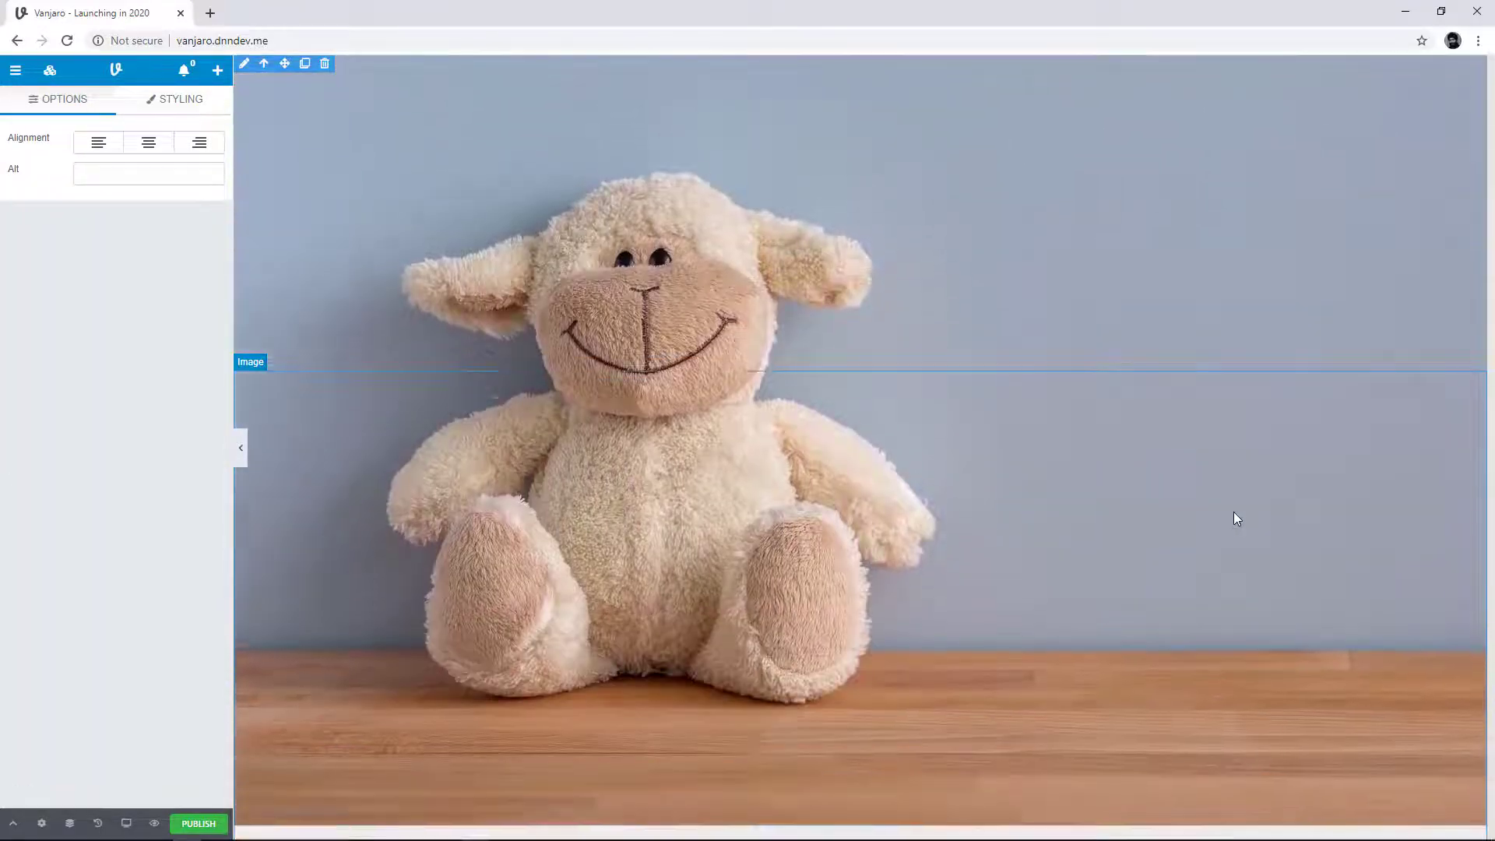
pyautogui.scroll(3, 1224, 508)
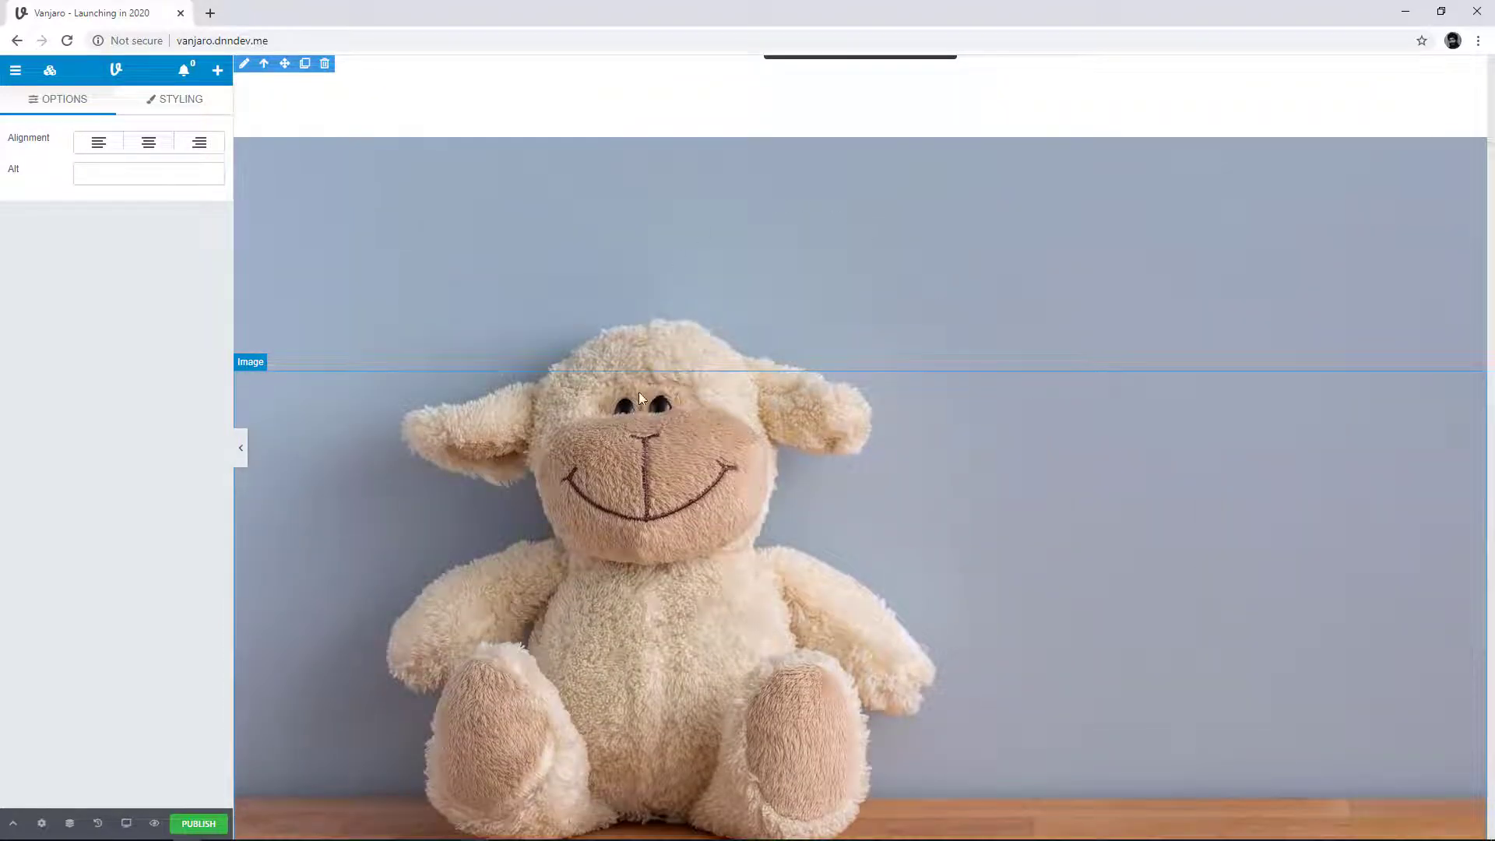
pyautogui.scroll(-5, 759, 482)
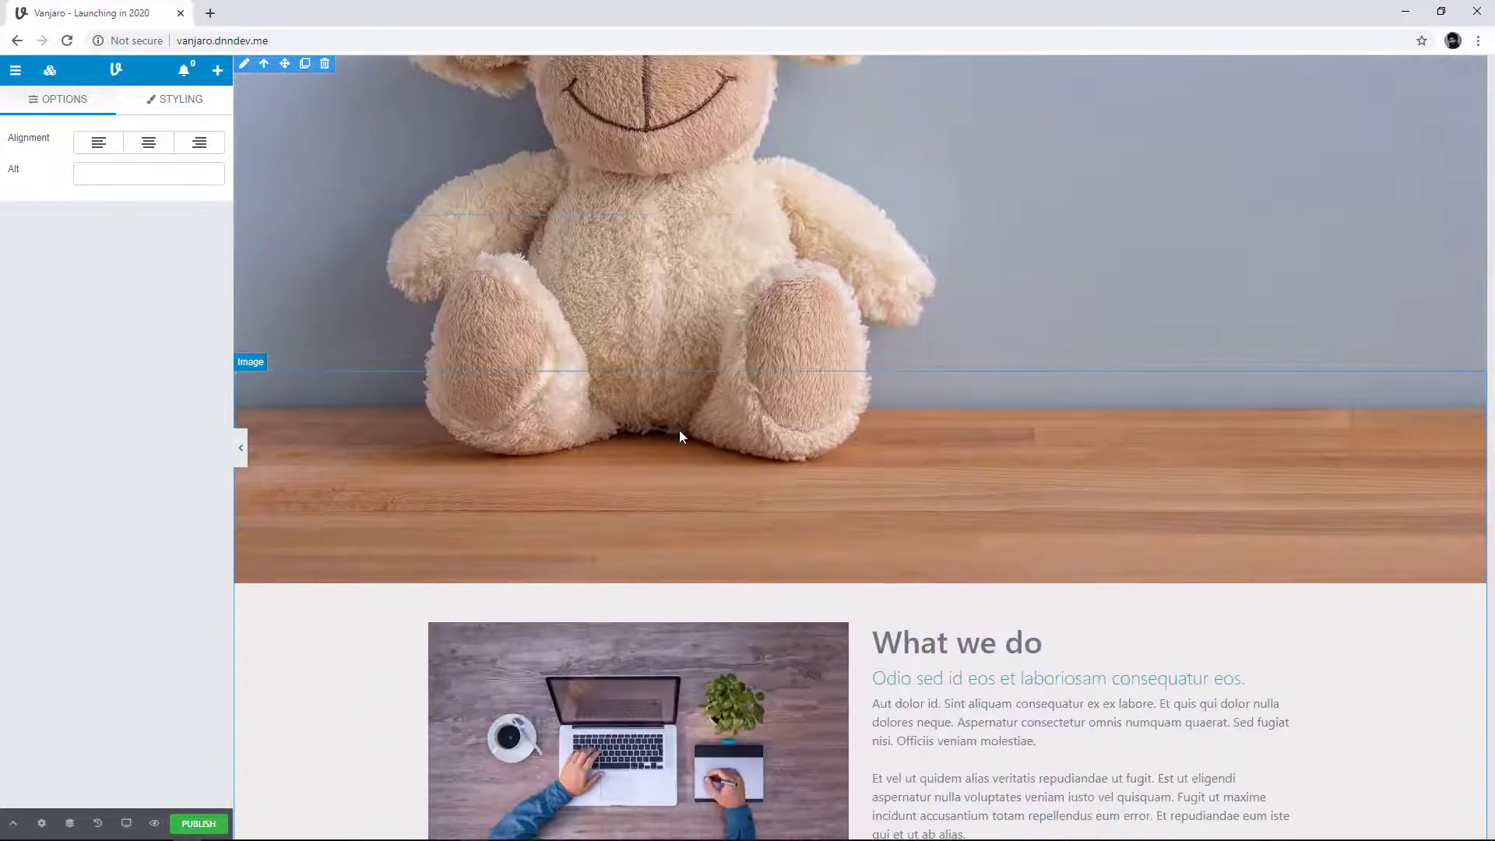
pyautogui.scroll(-4, 724, 374)
pyautogui.scroll(8, 1281, 436)
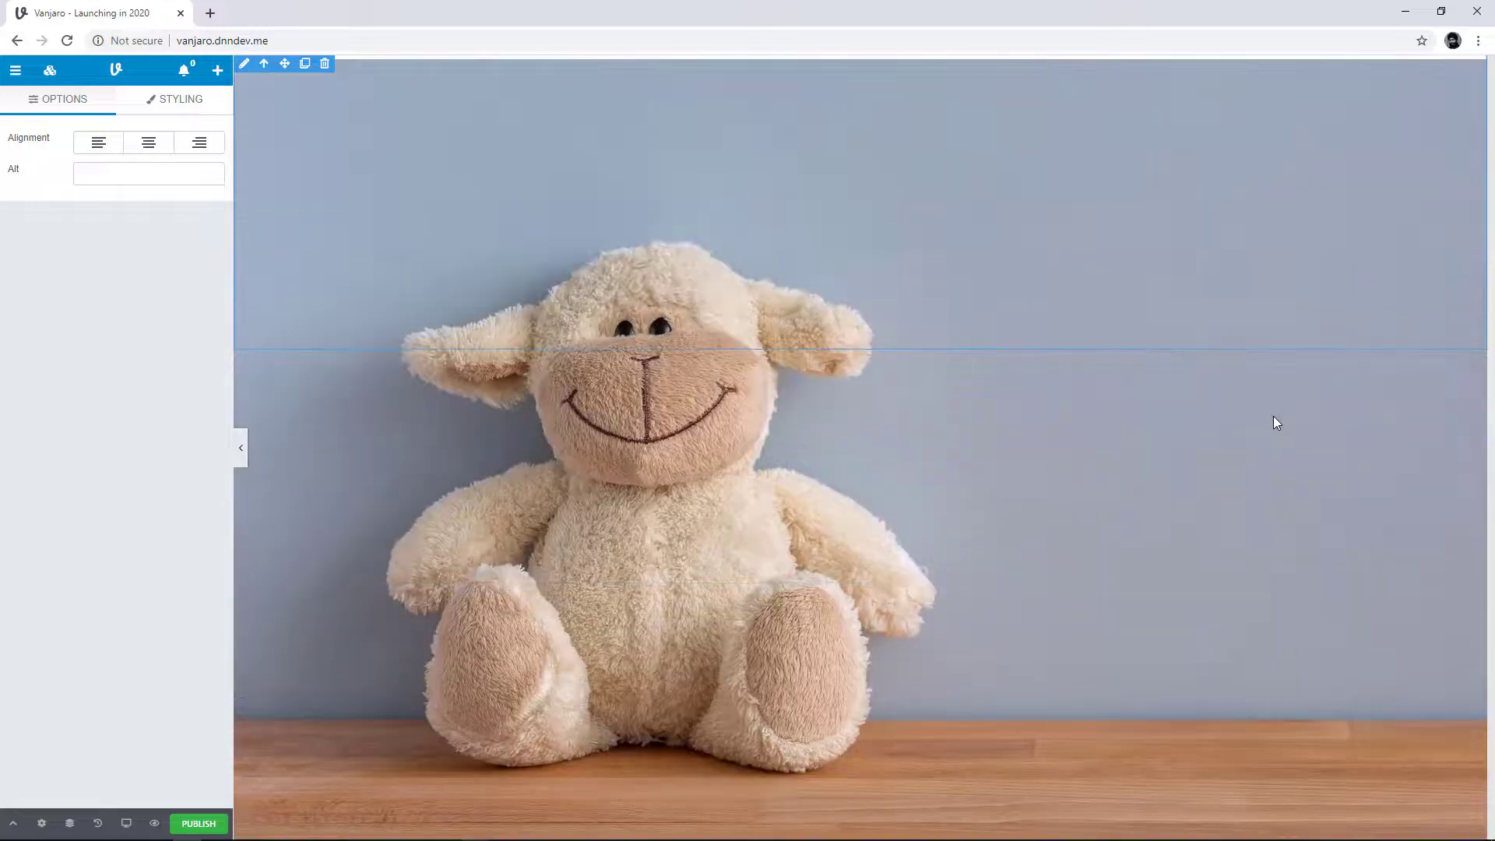
pyautogui.scroll(3, 1273, 416)
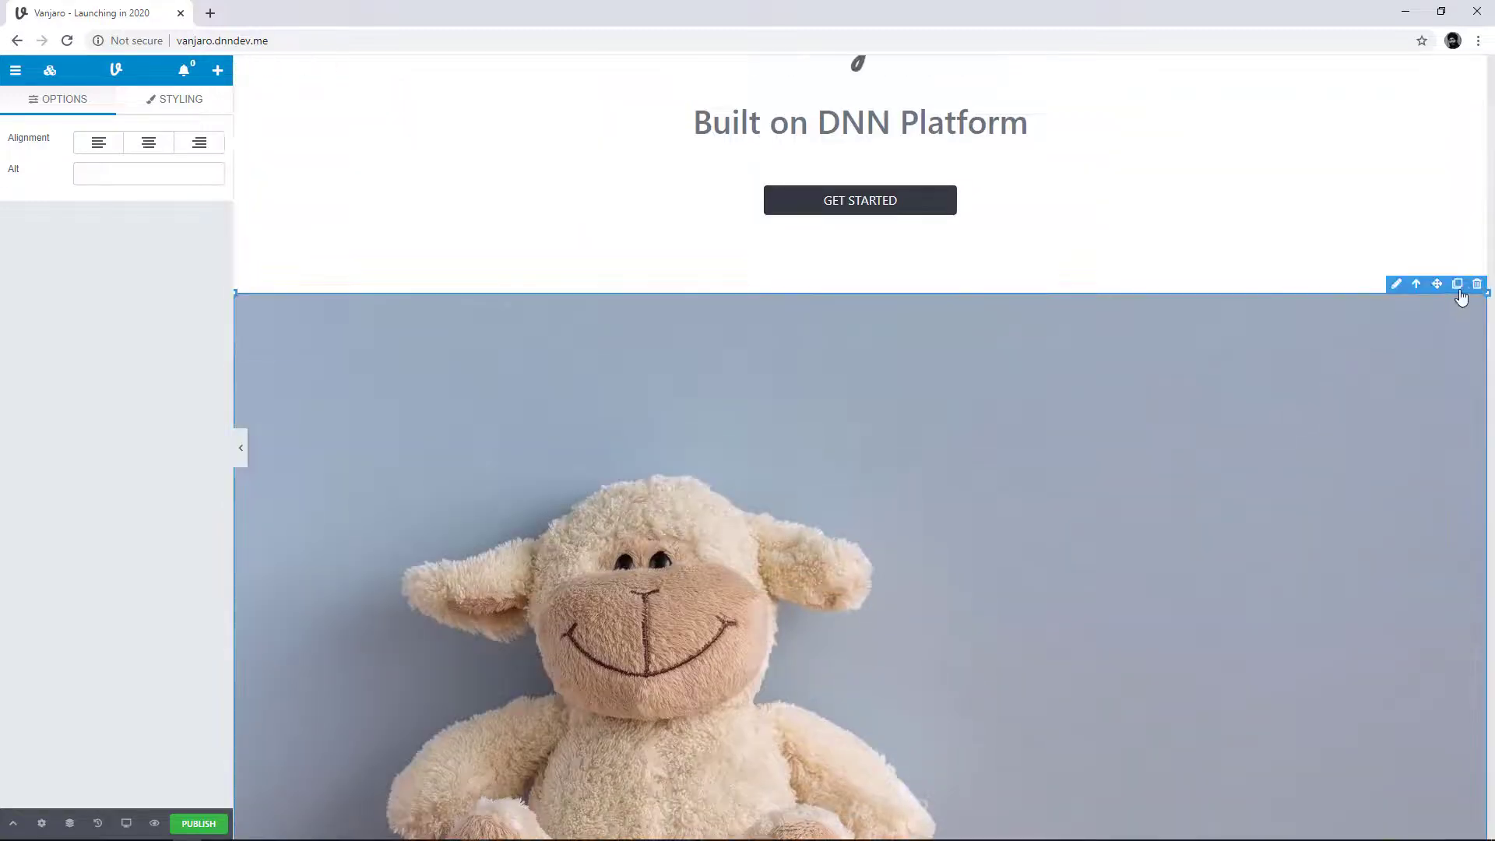
pyautogui.click(1475, 287)
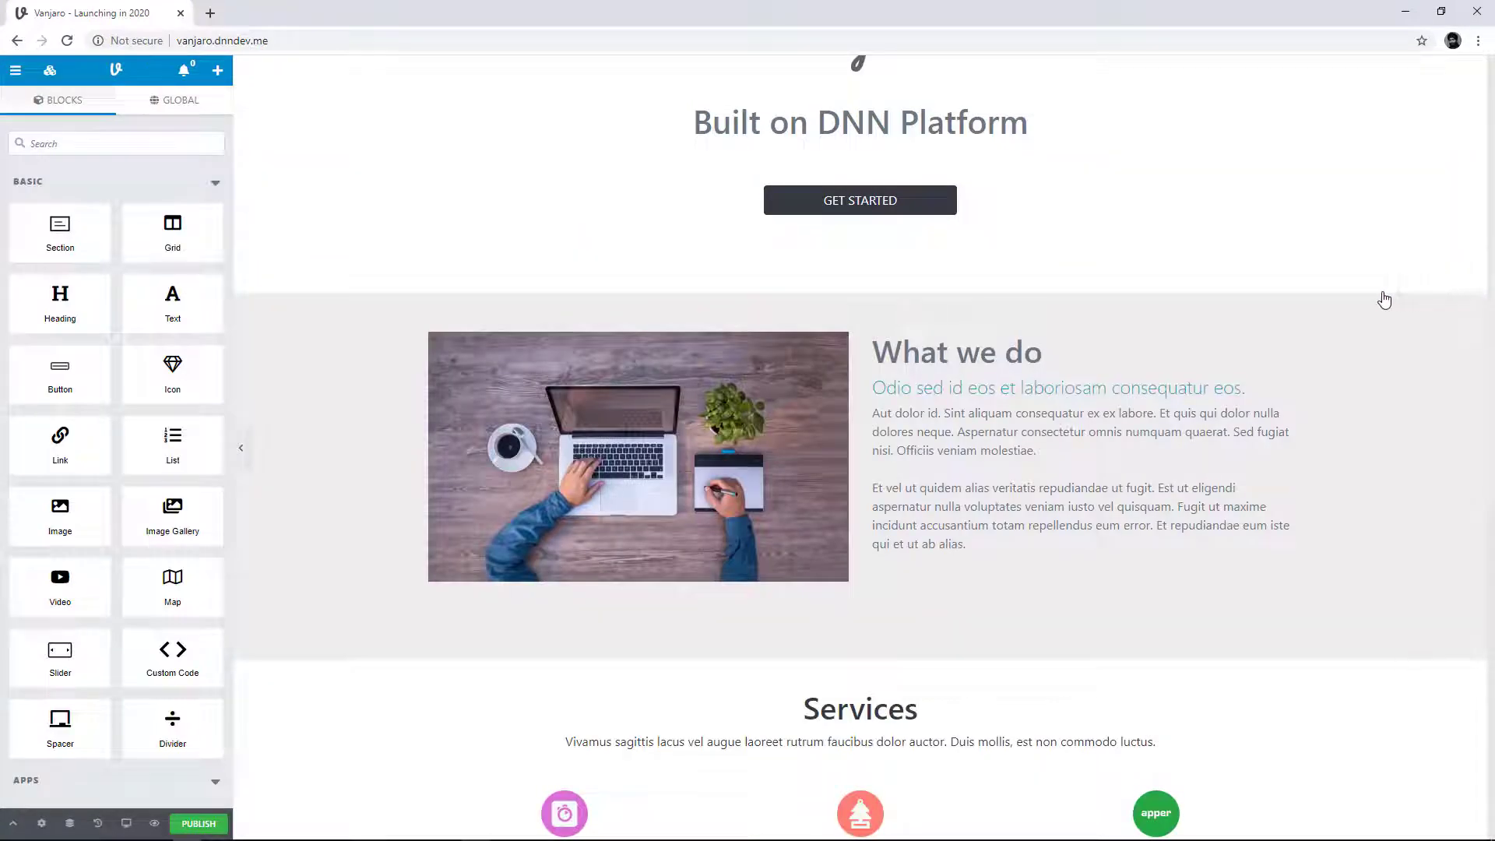
# Step: Try scaling down and repositioning the laptop photo in the What we do section, and undo these changes
pyautogui.click(715, 471)
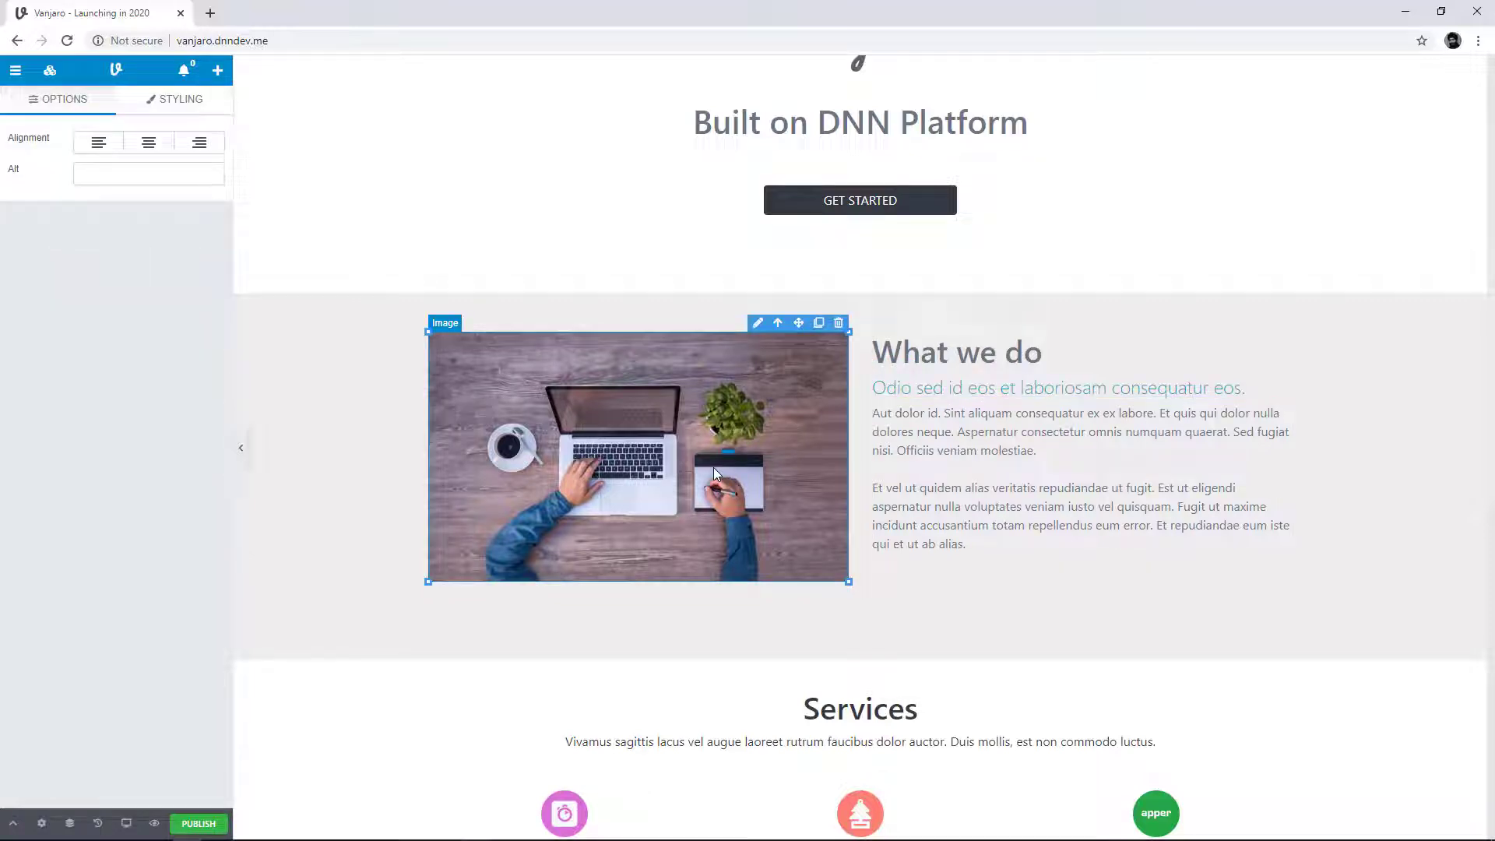
pyautogui.moveTo(849, 582); pyautogui.dragTo(657, 493)
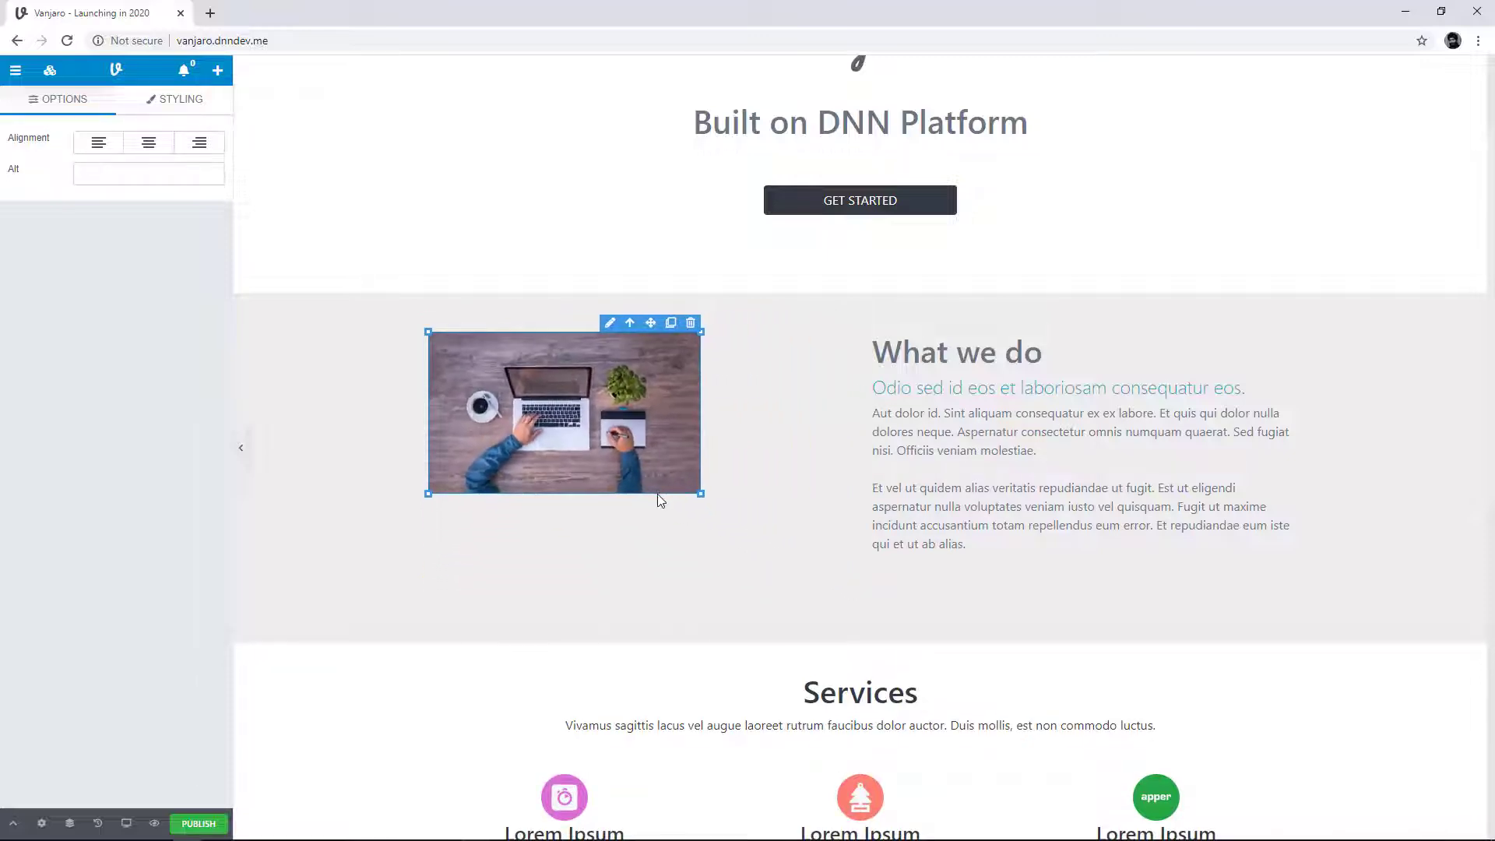
pyautogui.moveTo(650, 322); pyautogui.dragTo(788, 299)
pyautogui.moveTo(413, 392); pyautogui.dragTo(573, 606)
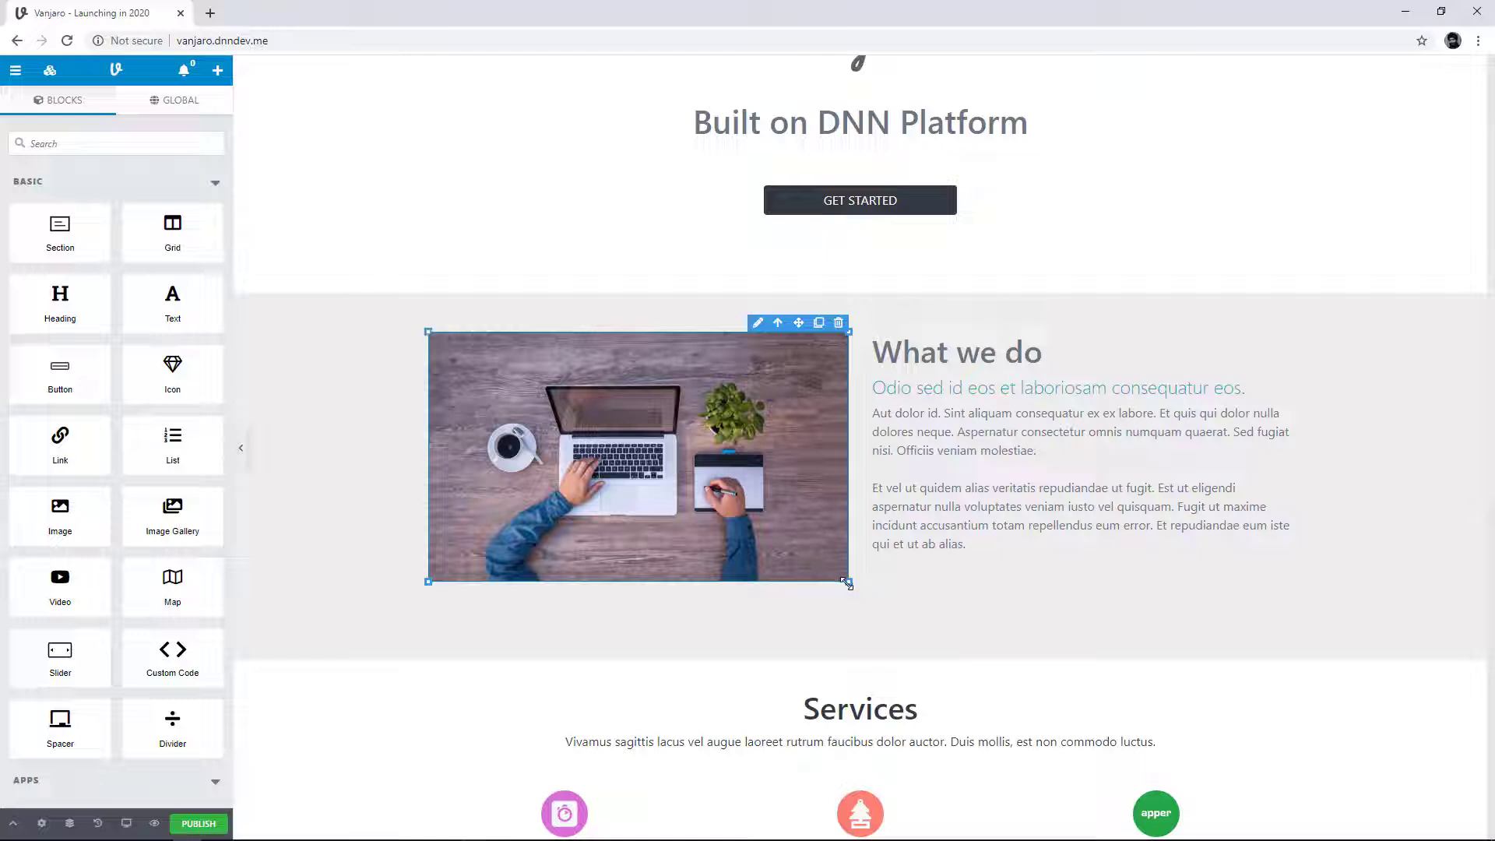
pyautogui.moveTo(847, 584); pyautogui.dragTo(704, 516)
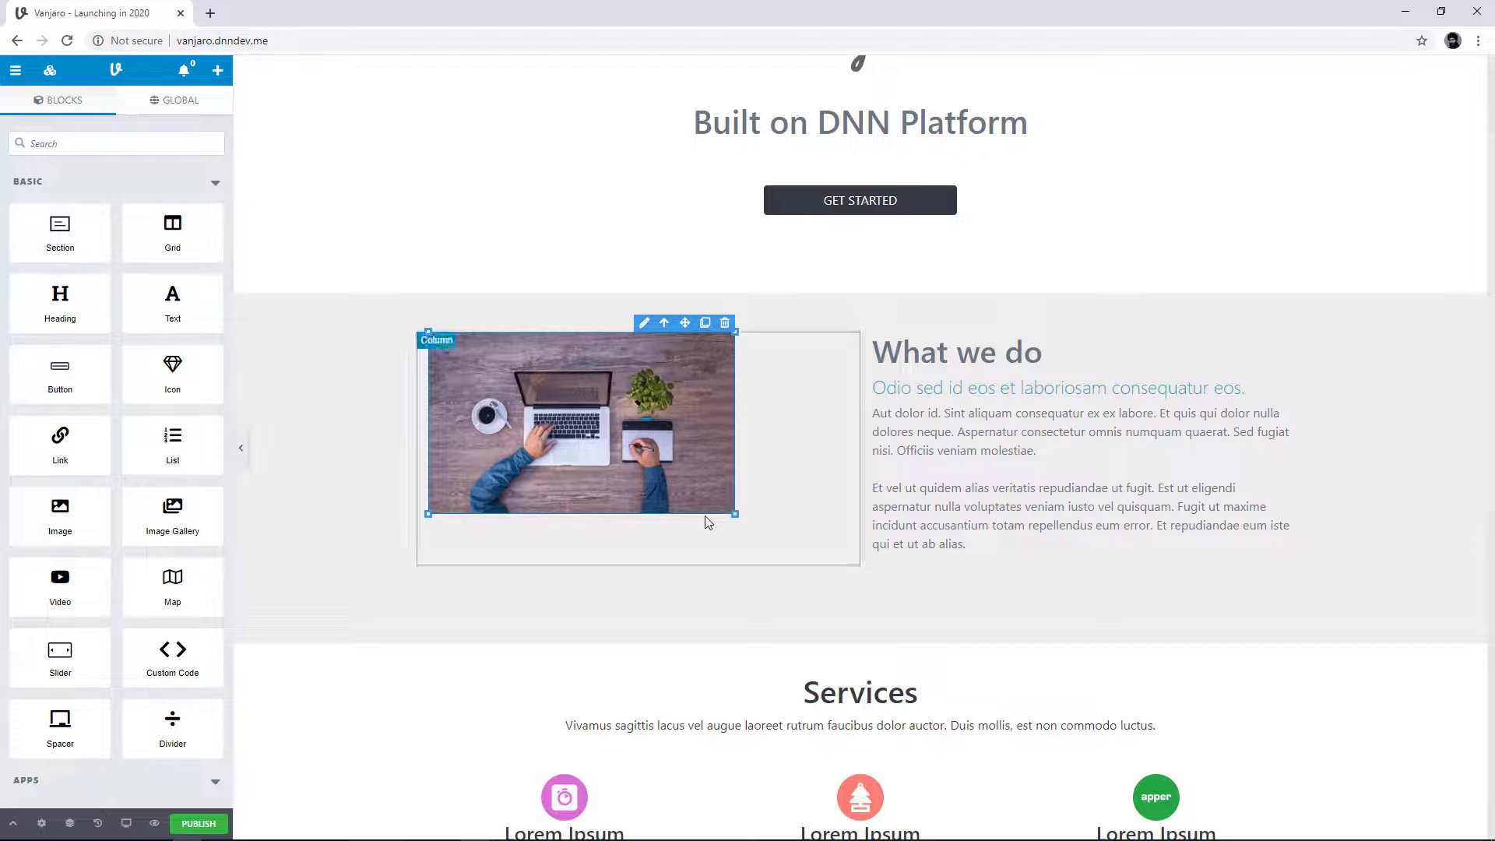
pyautogui.hotkey('ctrl', 'z')
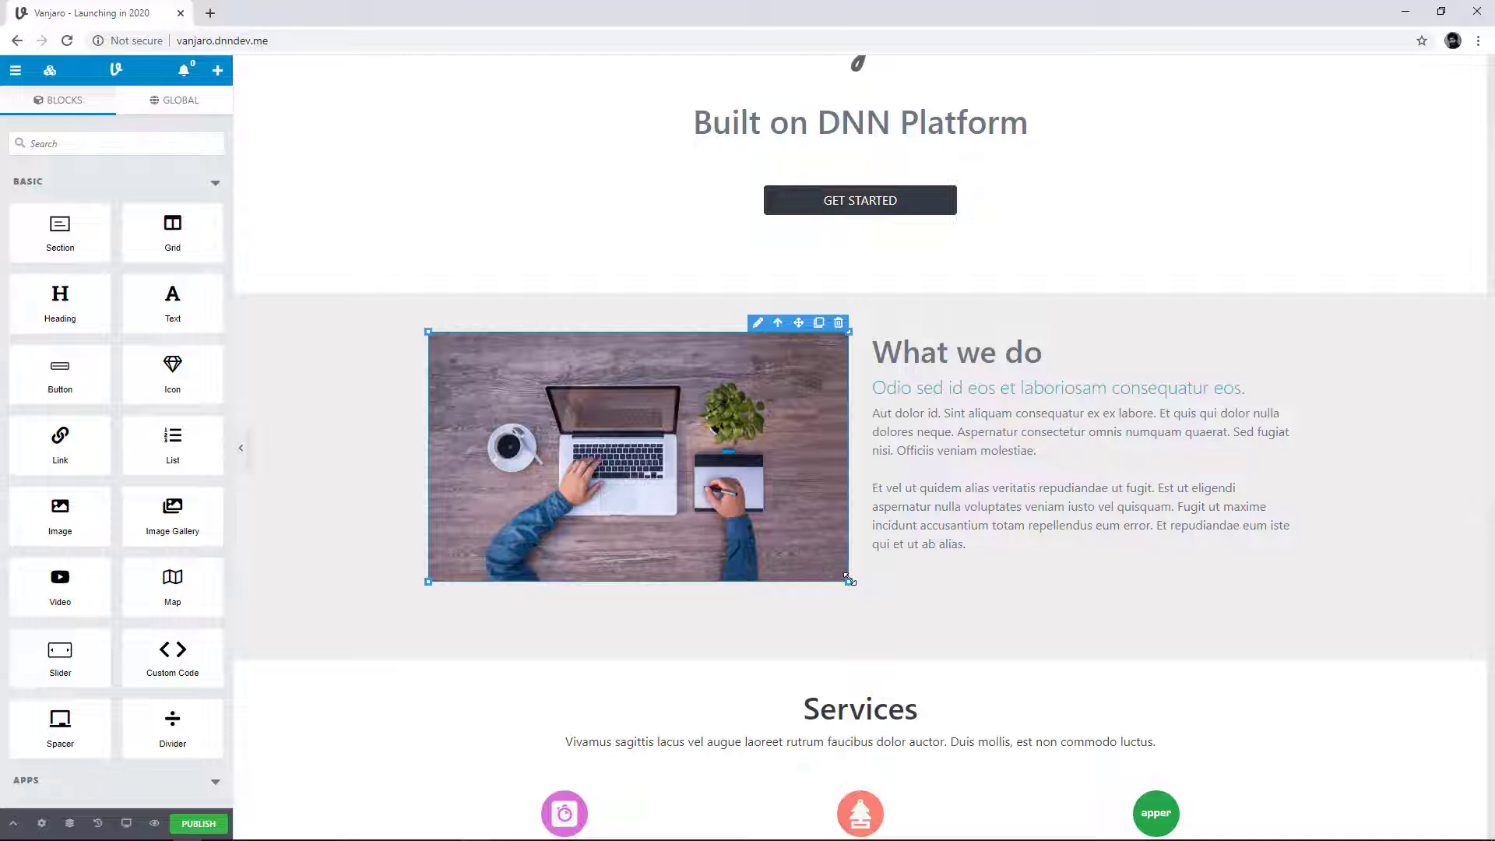
pyautogui.moveTo(848, 583); pyautogui.dragTo(567, 551)
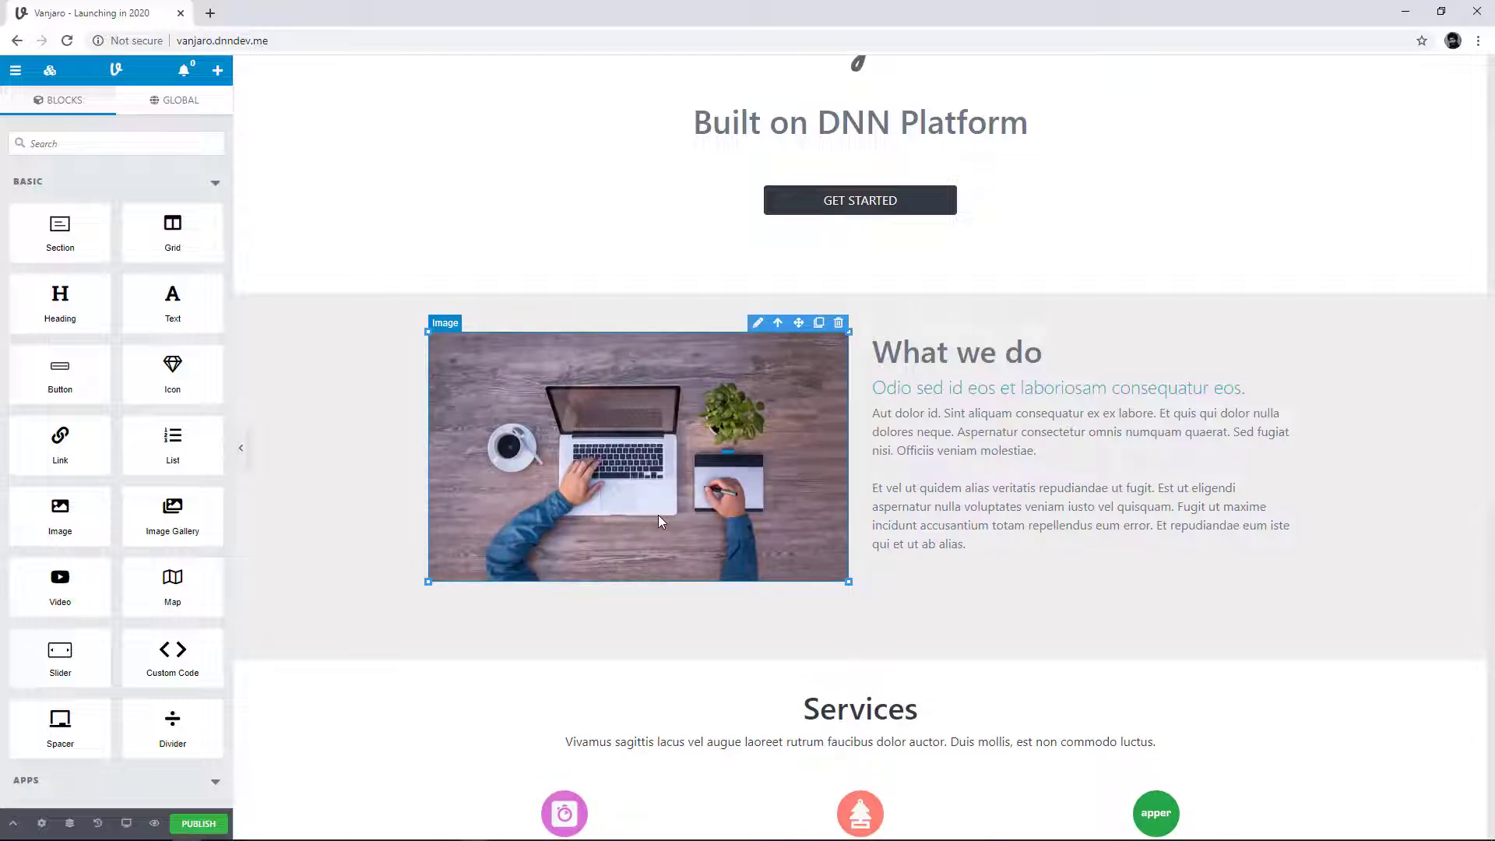
# Step: Replace the laptop photo in the What we do section with the polar bears image and swap that for the hands-and-laptop desk image
pyautogui.doubleClick(674, 425)
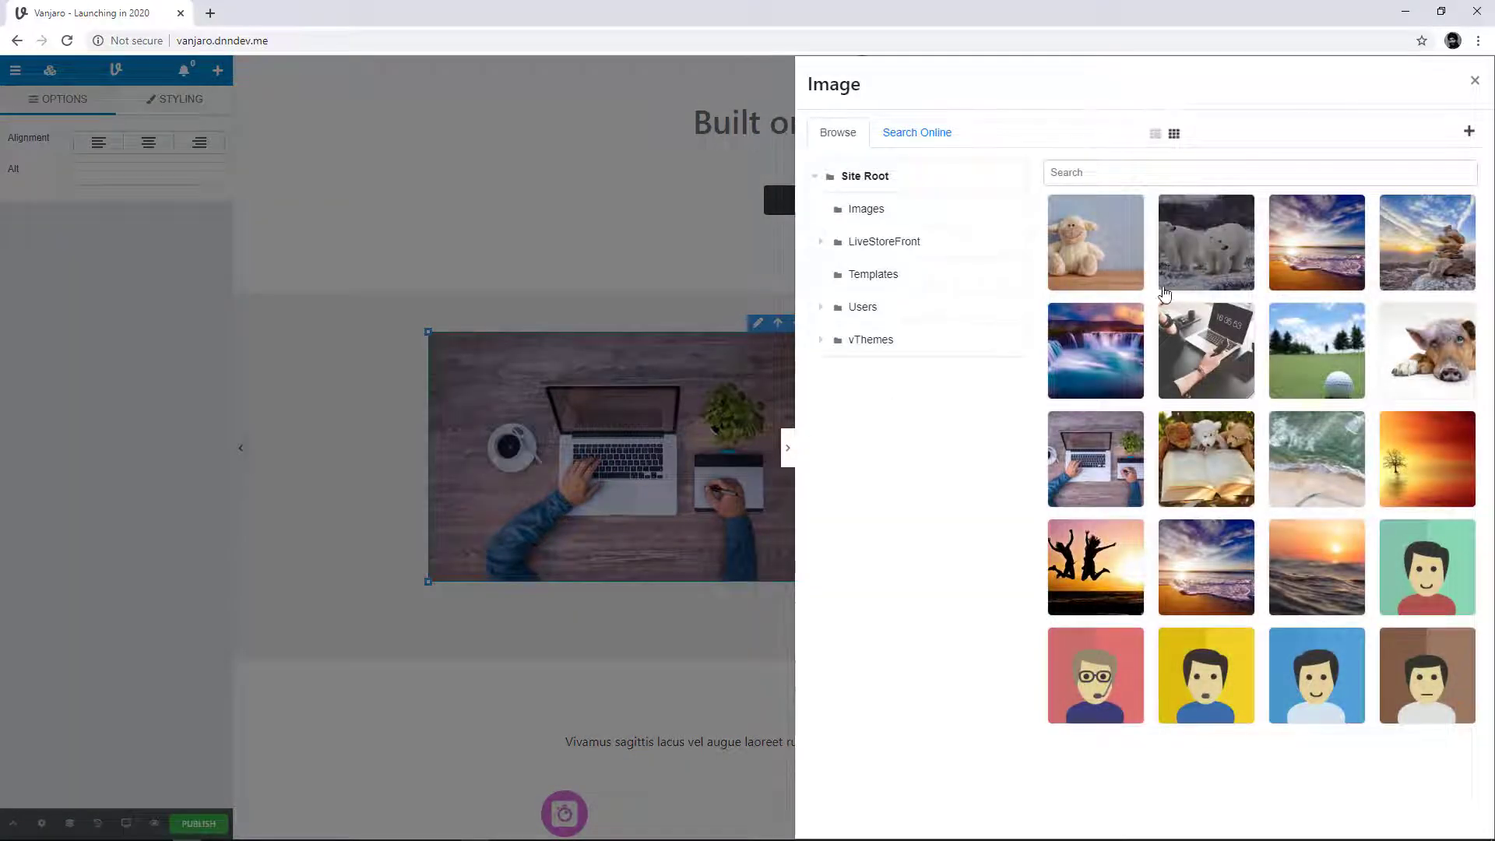
pyautogui.click(1198, 273)
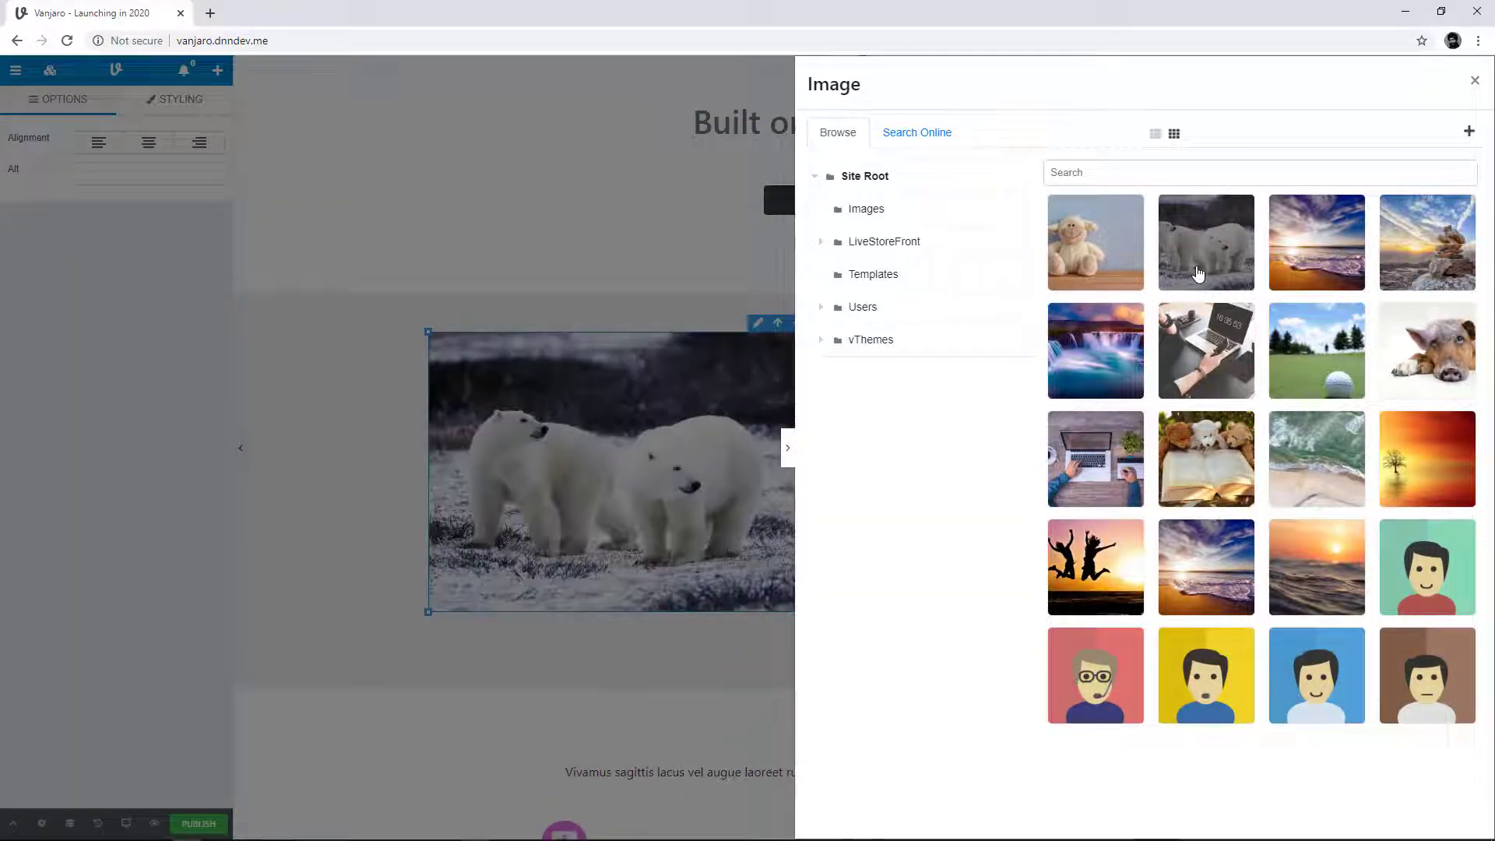
pyautogui.click(1206, 351)
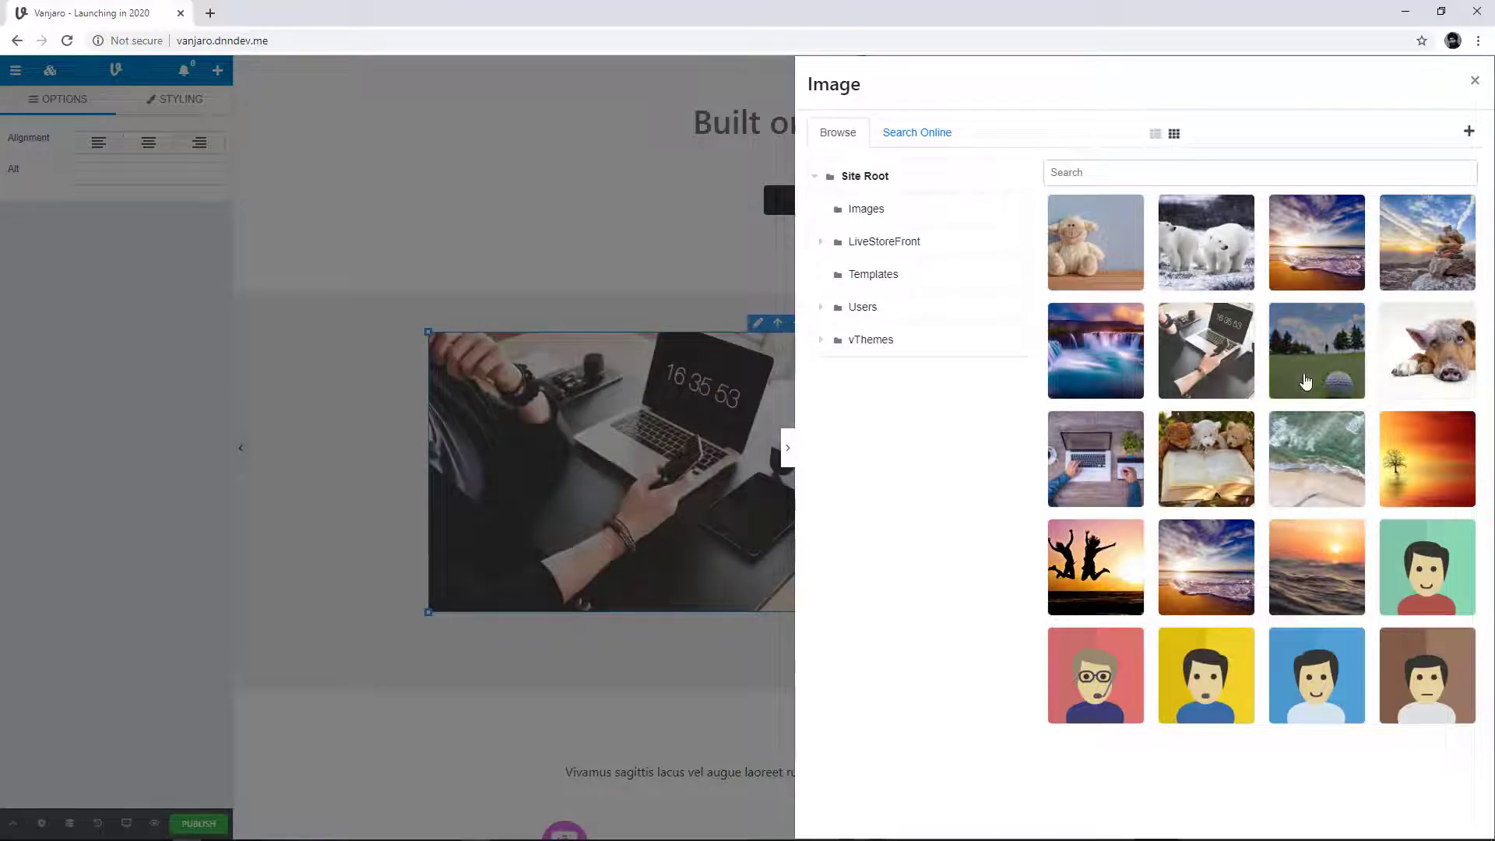
pyautogui.click(788, 448)
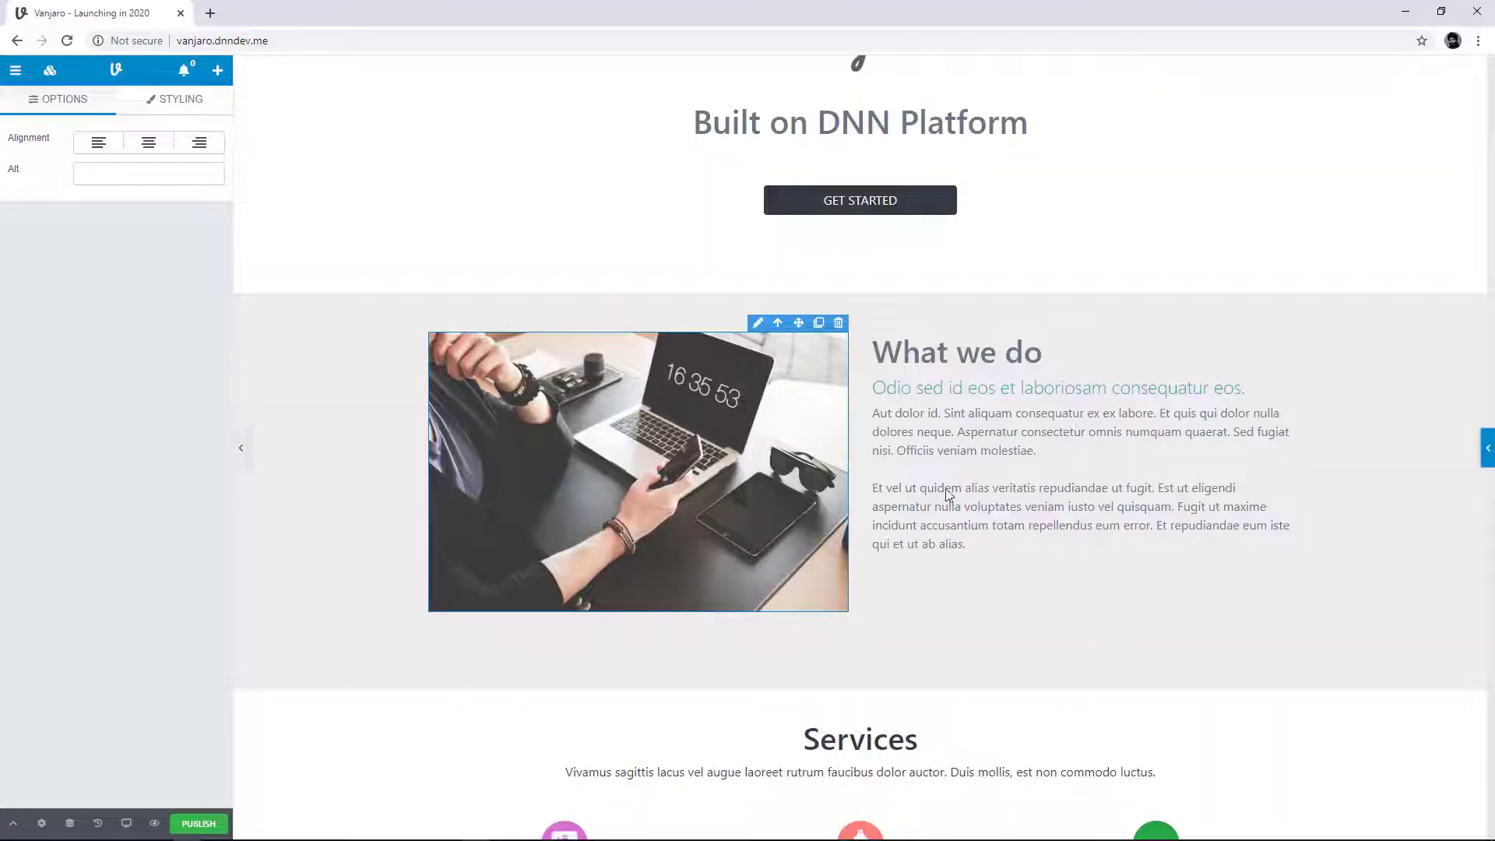
pyautogui.click(1484, 449)
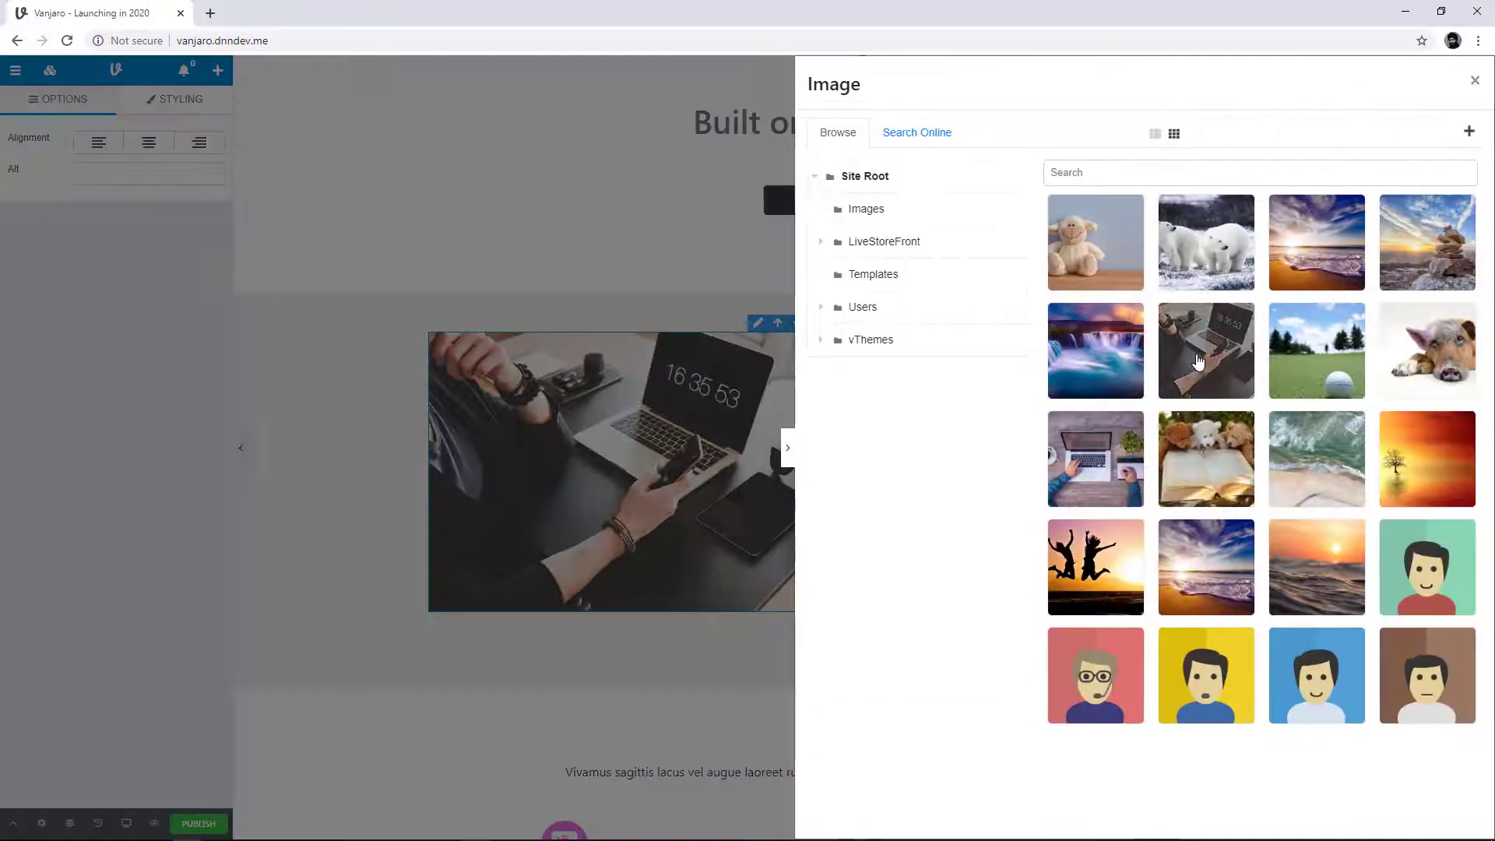
pyautogui.click(1198, 361)
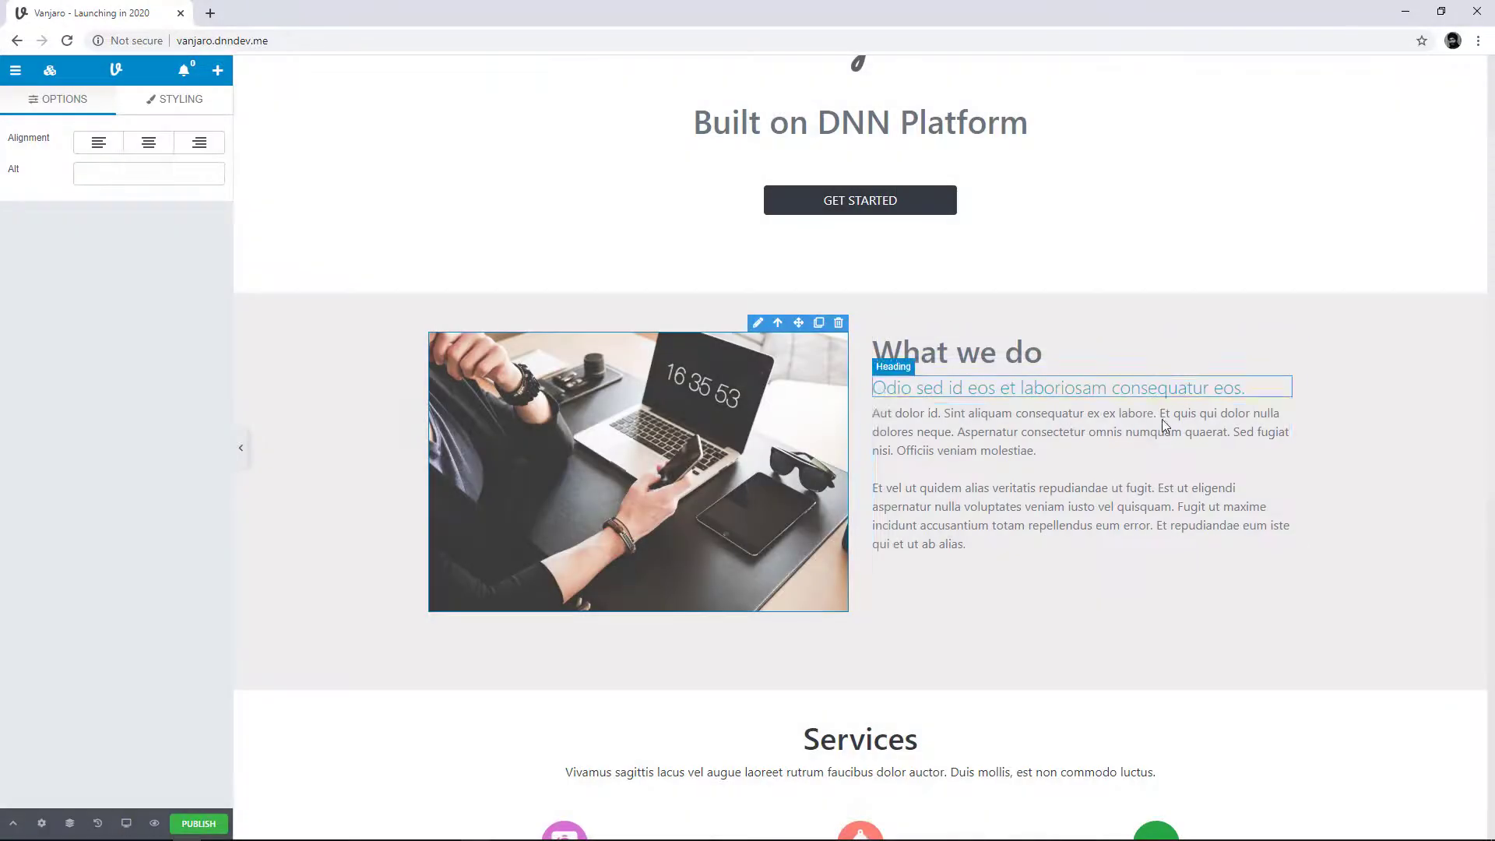
# Step: Upload the three office pictures from the Sample Pictures folder to the Site Root image library
pyautogui.doubleClick(774, 533)
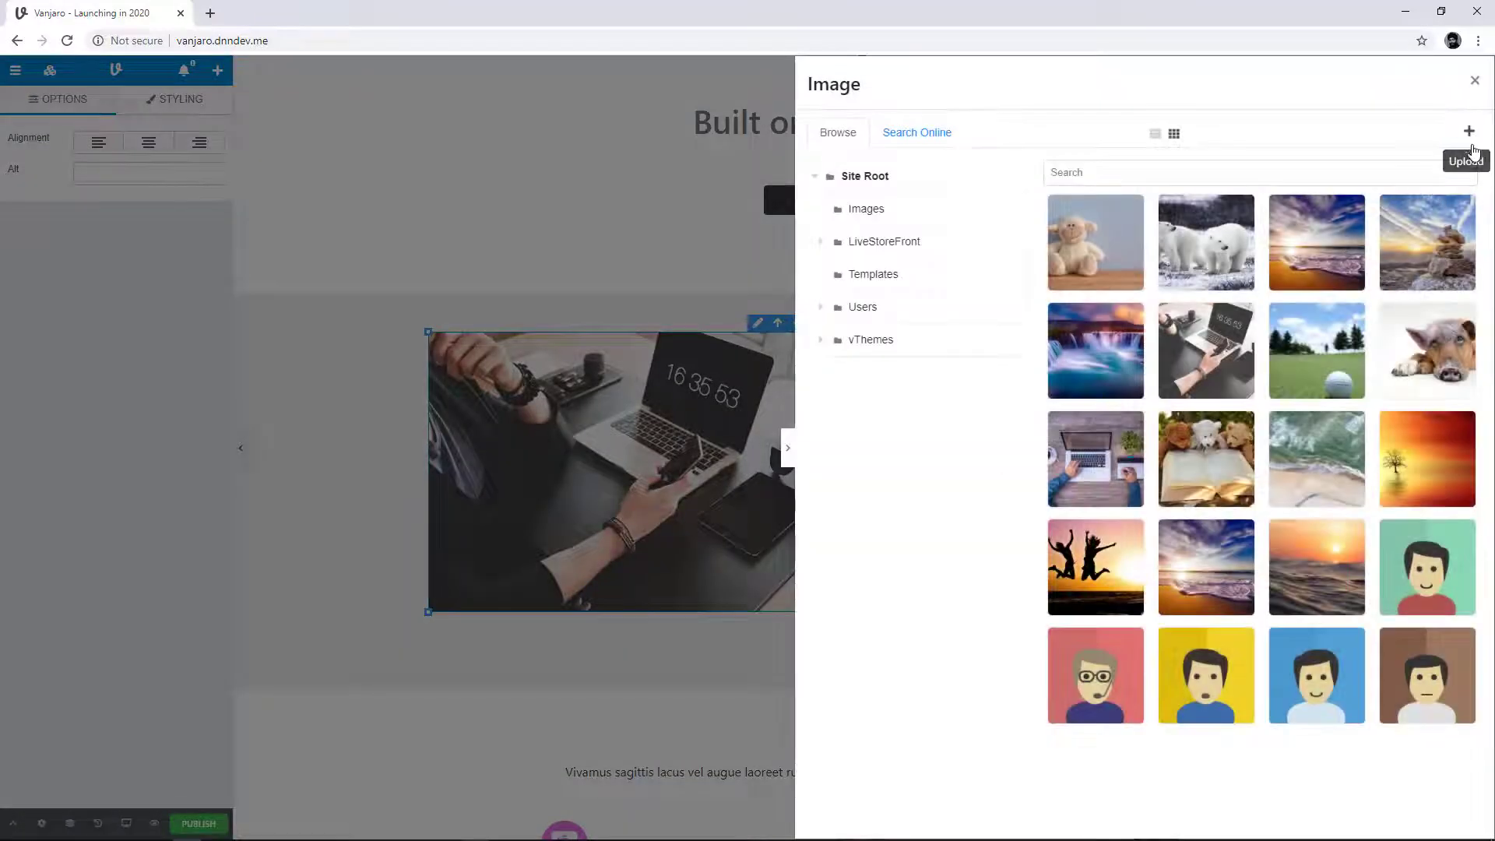
pyautogui.click(1472, 149)
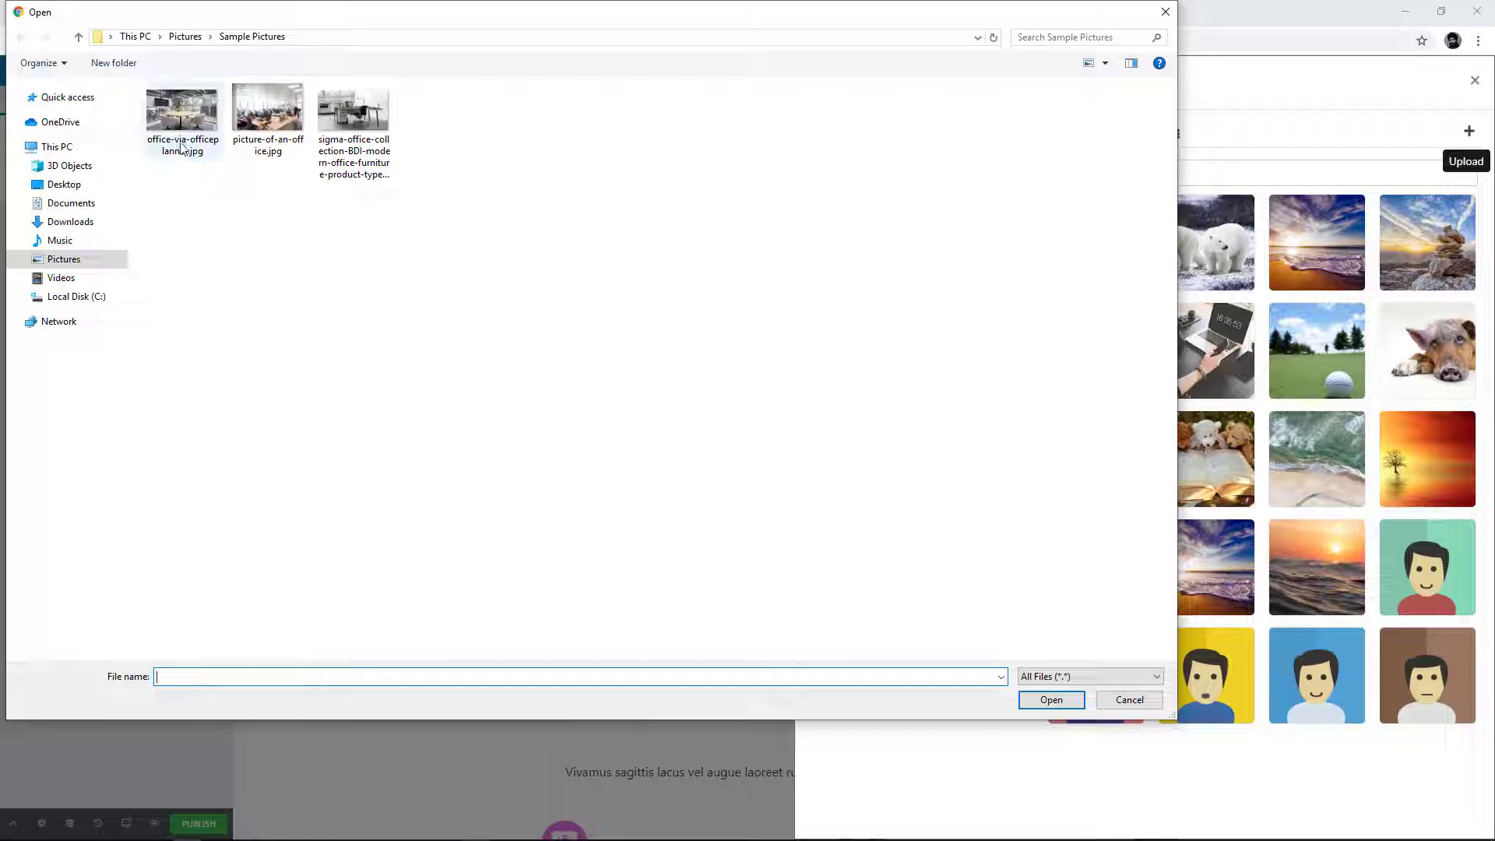
pyautogui.moveTo(423, 215); pyautogui.dragTo(194, 126)
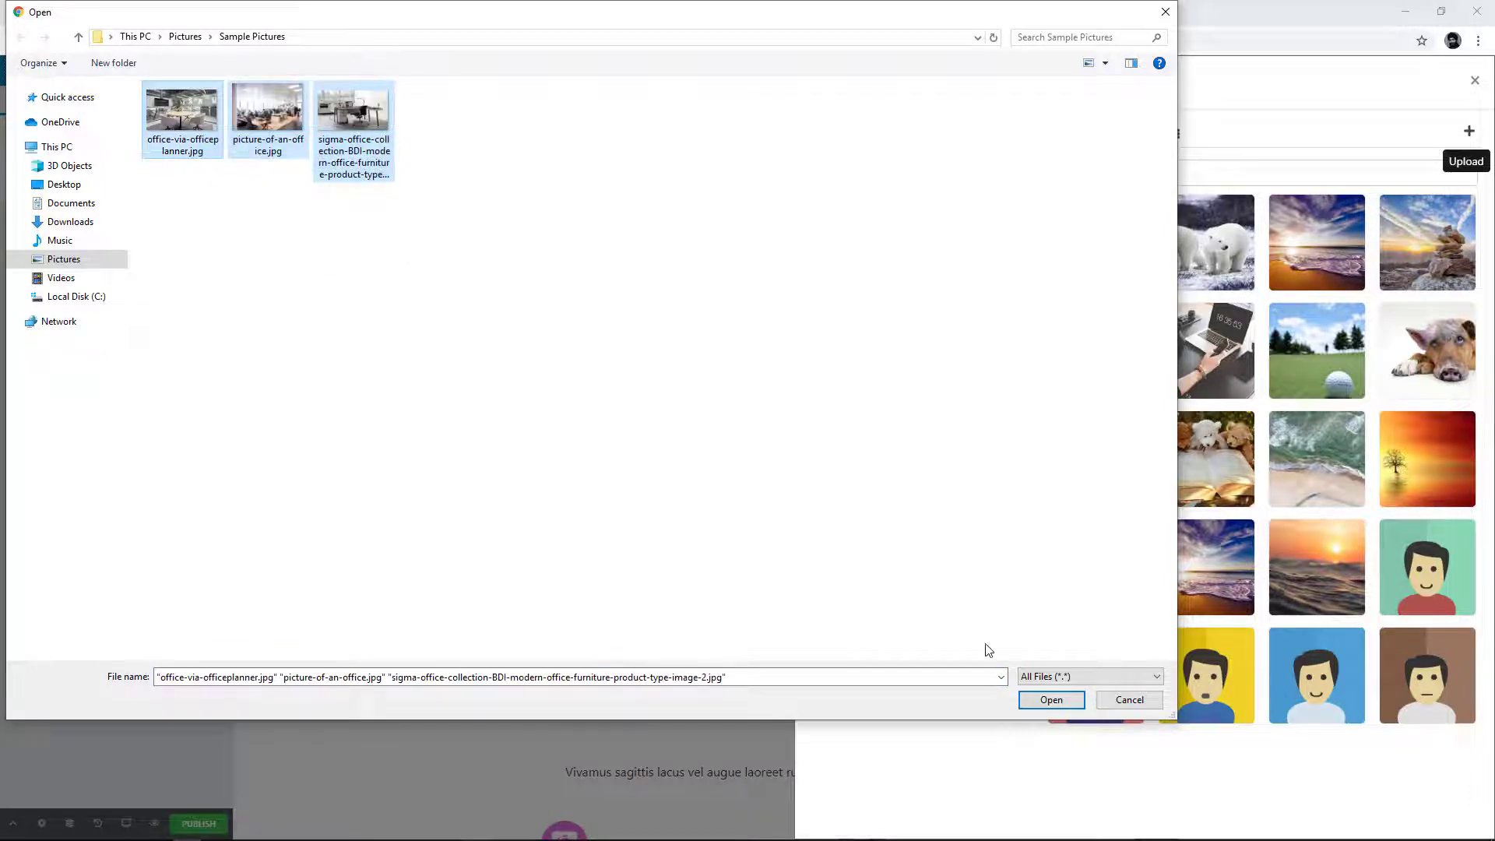
pyautogui.click(1048, 699)
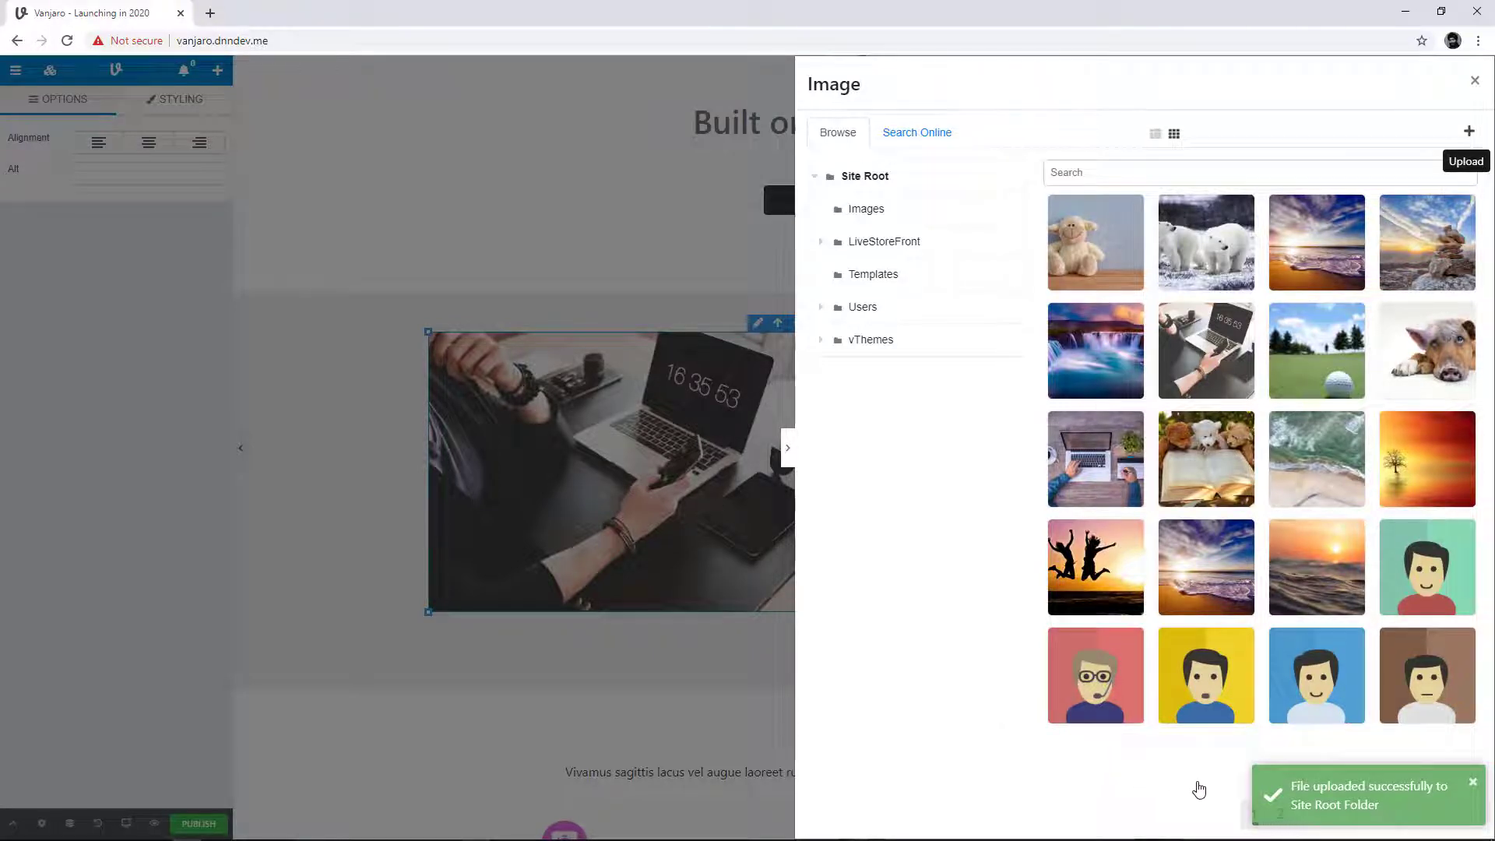
# Step: Try the three uploaded office pictures in the image block and keep the one with the round meeting table
pyautogui.click(1279, 815)
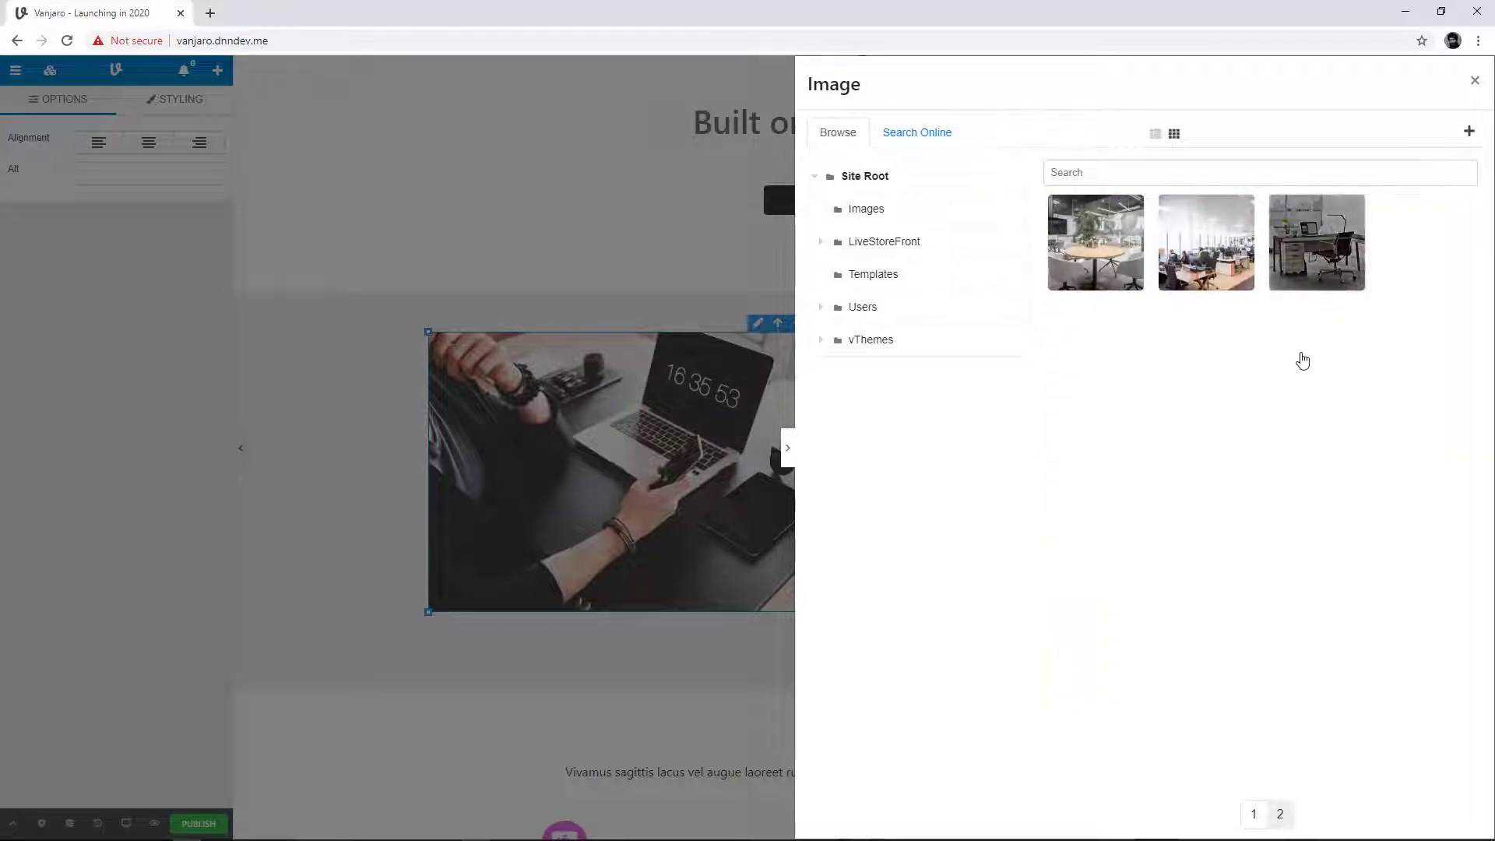
pyautogui.click(1099, 249)
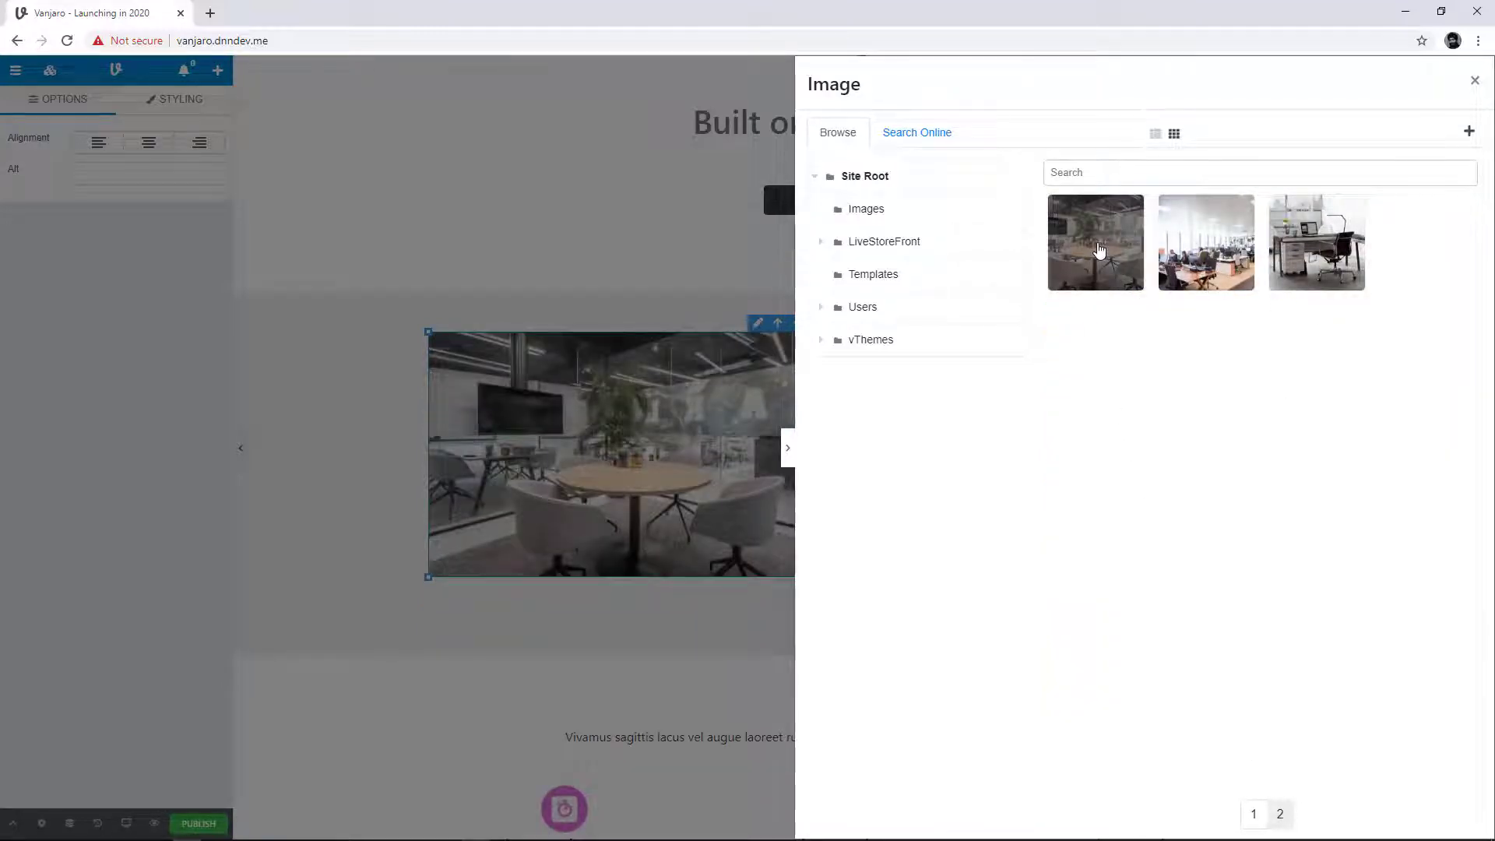
pyautogui.click(1207, 261)
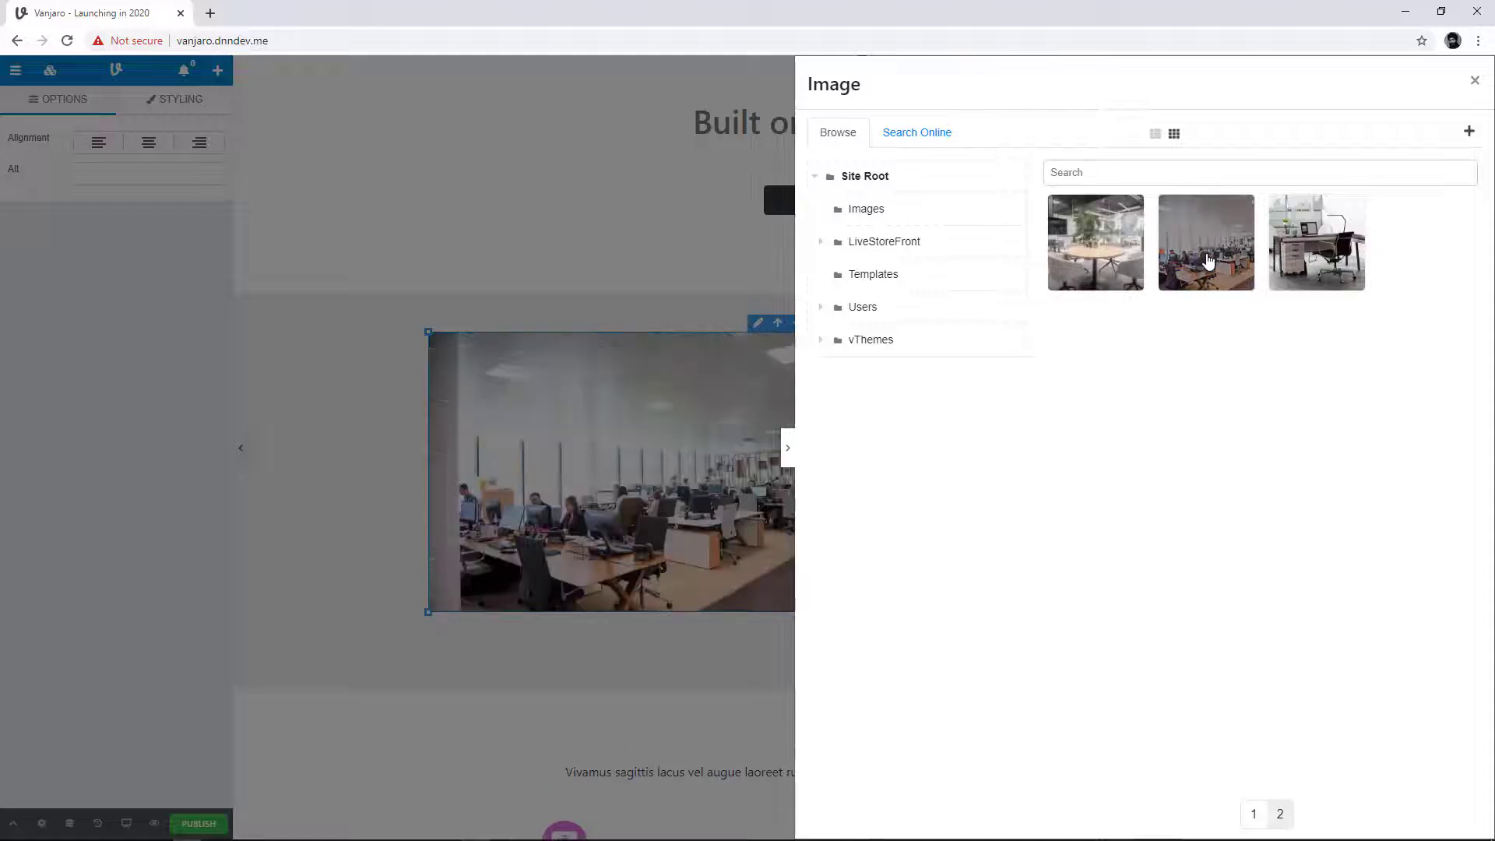
pyautogui.click(1297, 264)
pyautogui.click(788, 448)
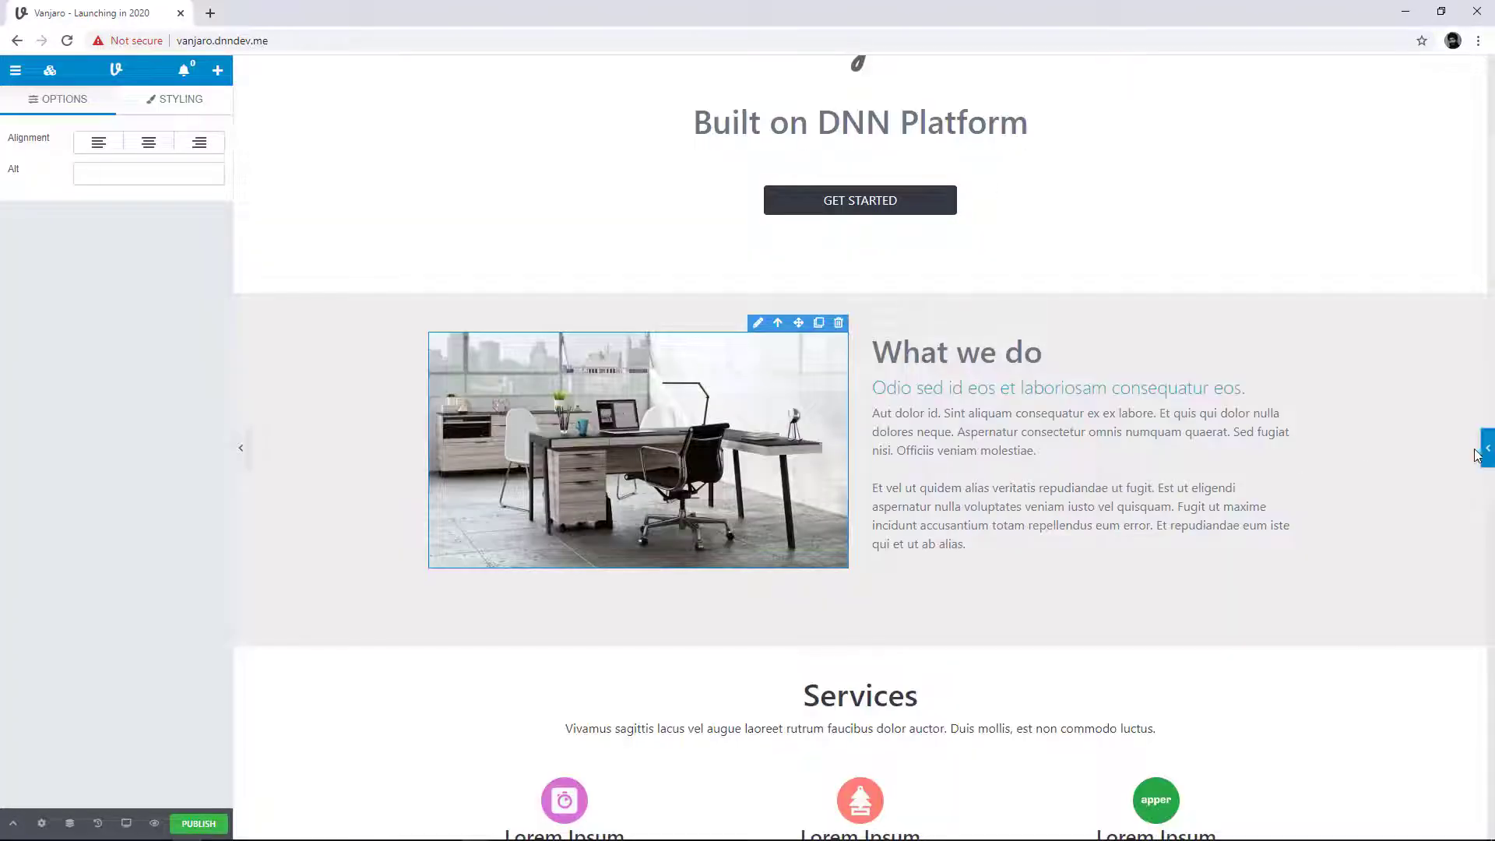
pyautogui.click(1481, 450)
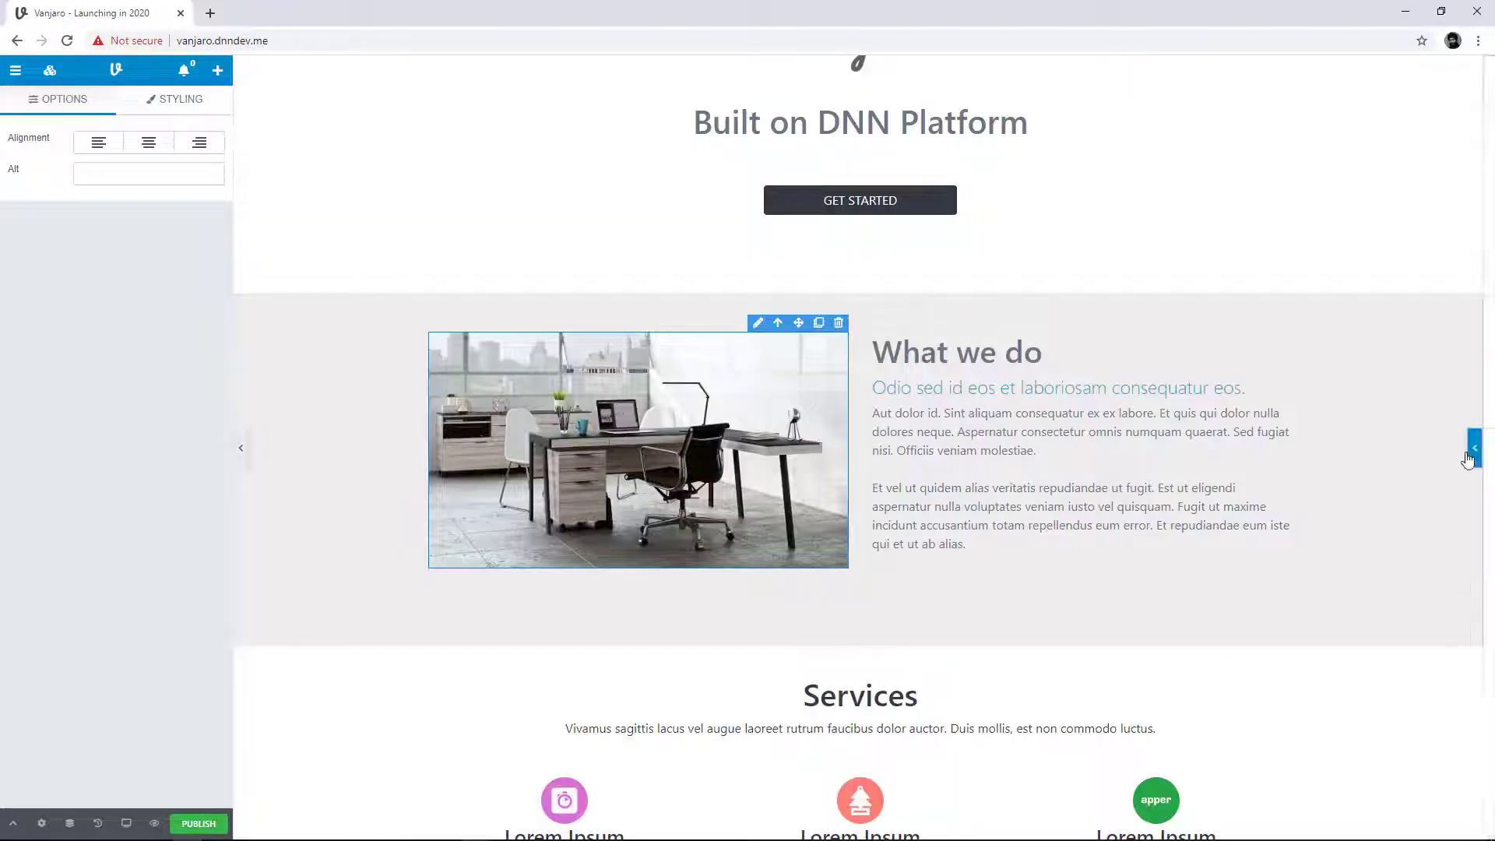
pyautogui.click(1105, 253)
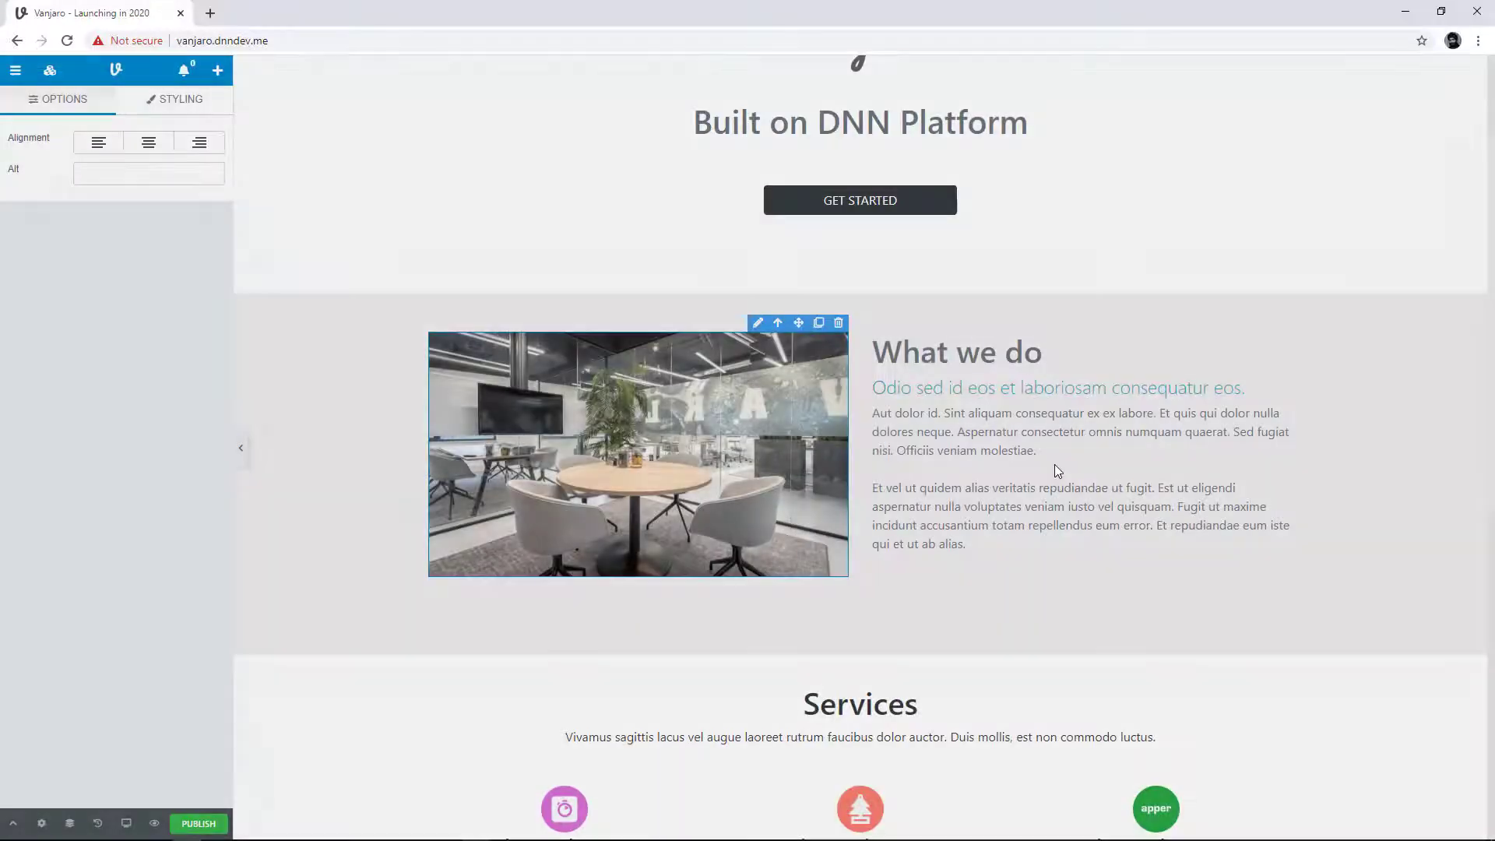
pyautogui.click(946, 622)
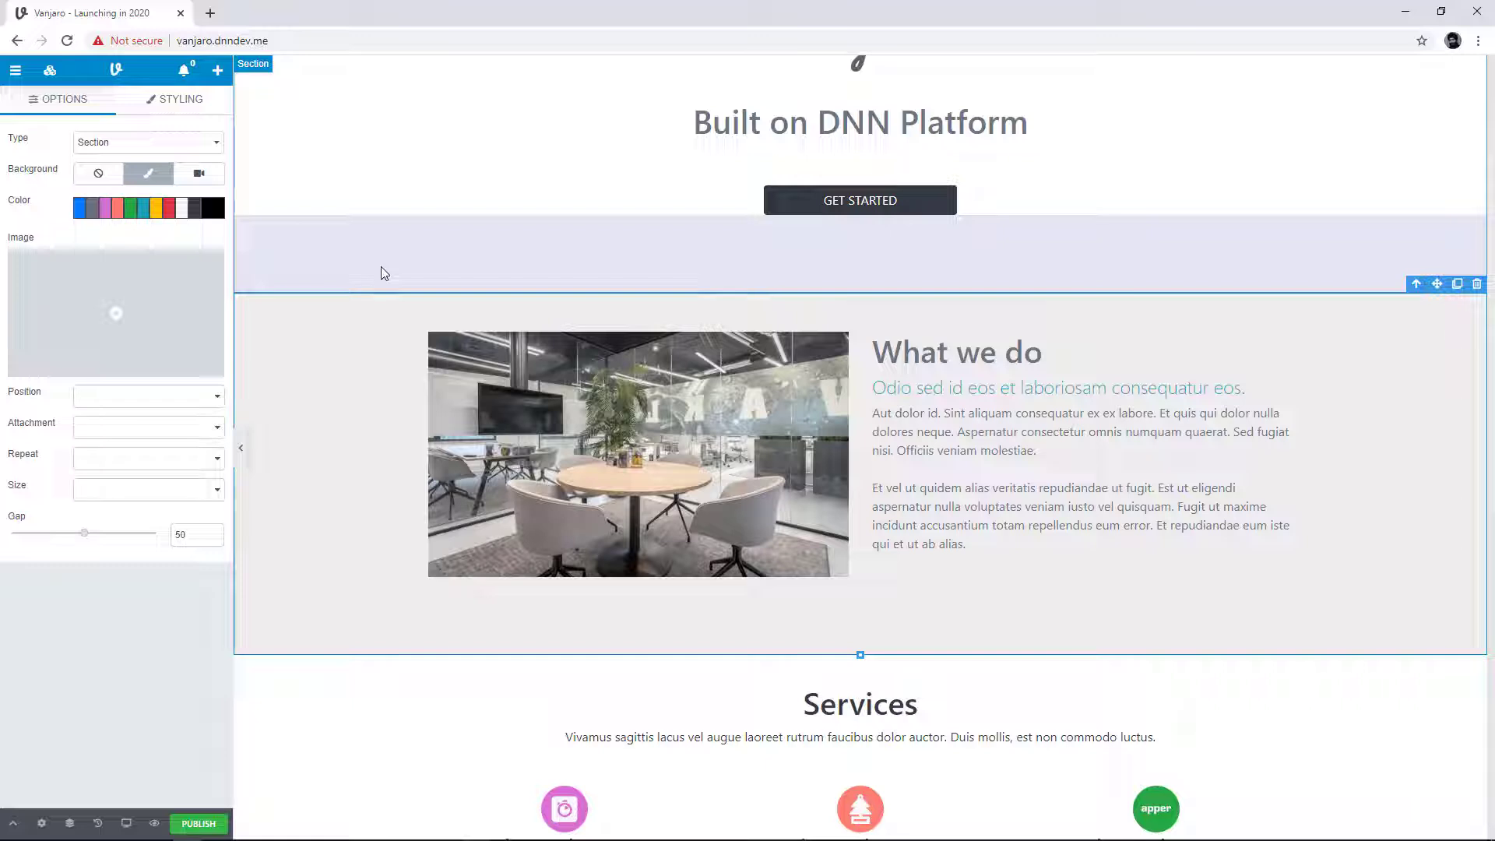
# Step: Search Pixabay for "office" images as a replacement for the meeting table photo
pyautogui.doubleClick(674, 387)
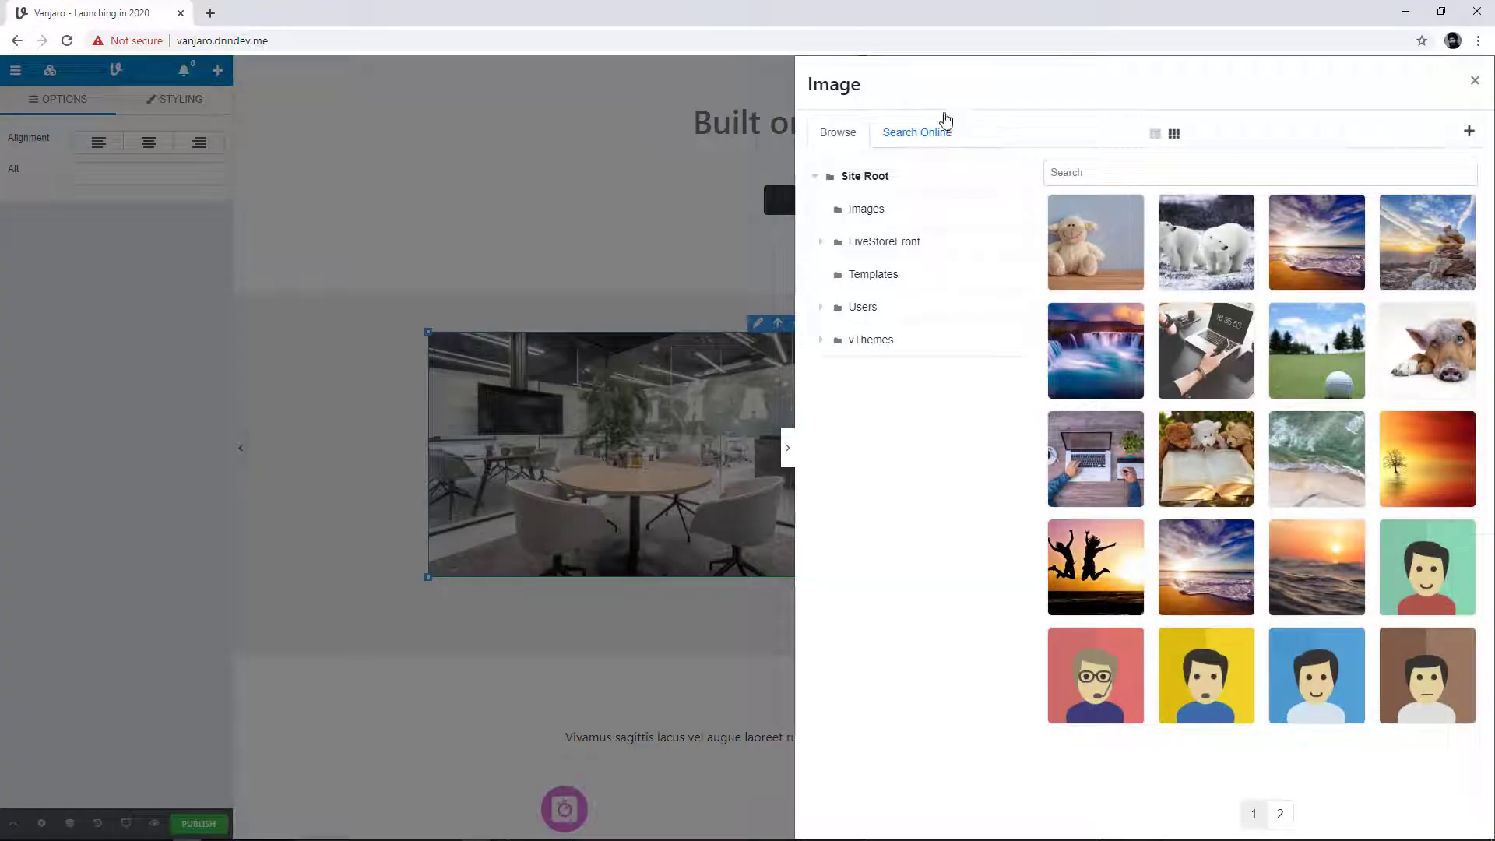
pyautogui.click(945, 133)
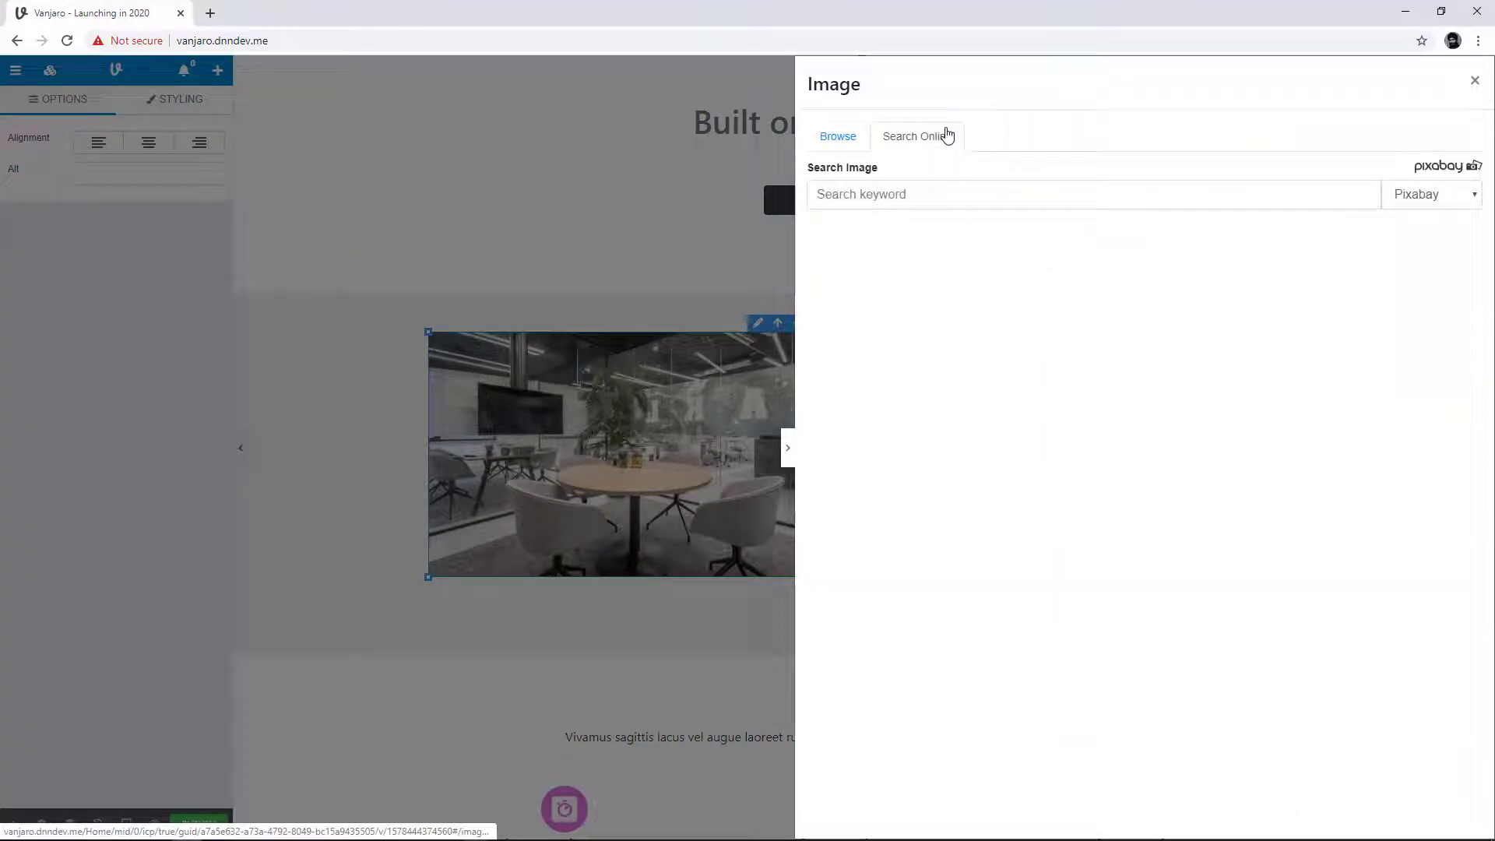
pyautogui.click(959, 193)
pyautogui.write('office')
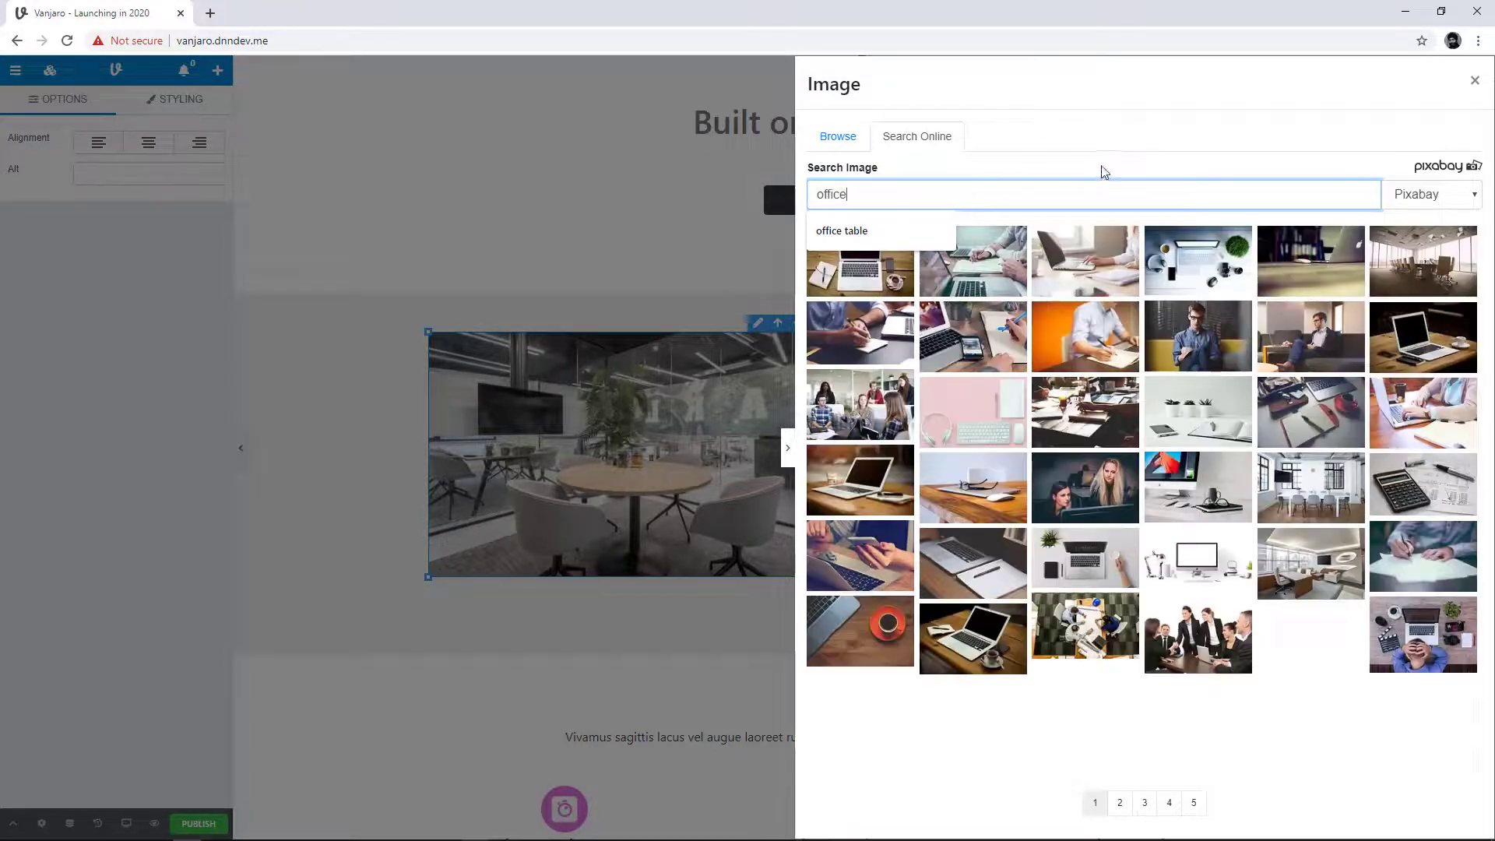
pyautogui.click(1112, 170)
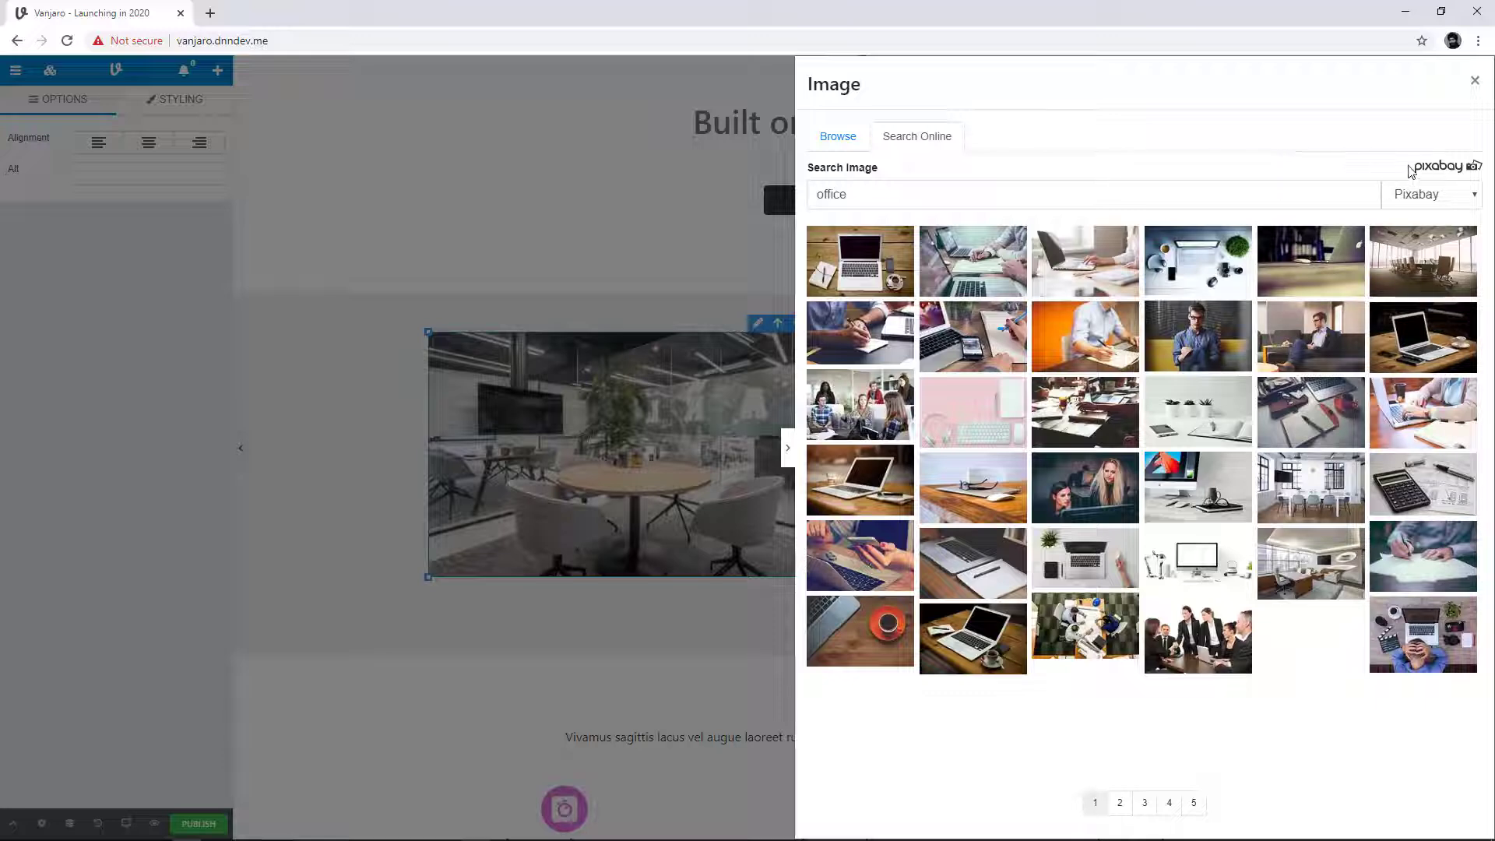
# Step: Check which online image providers are offered for the search, keeping Pixabay selected
pyautogui.click(1468, 199)
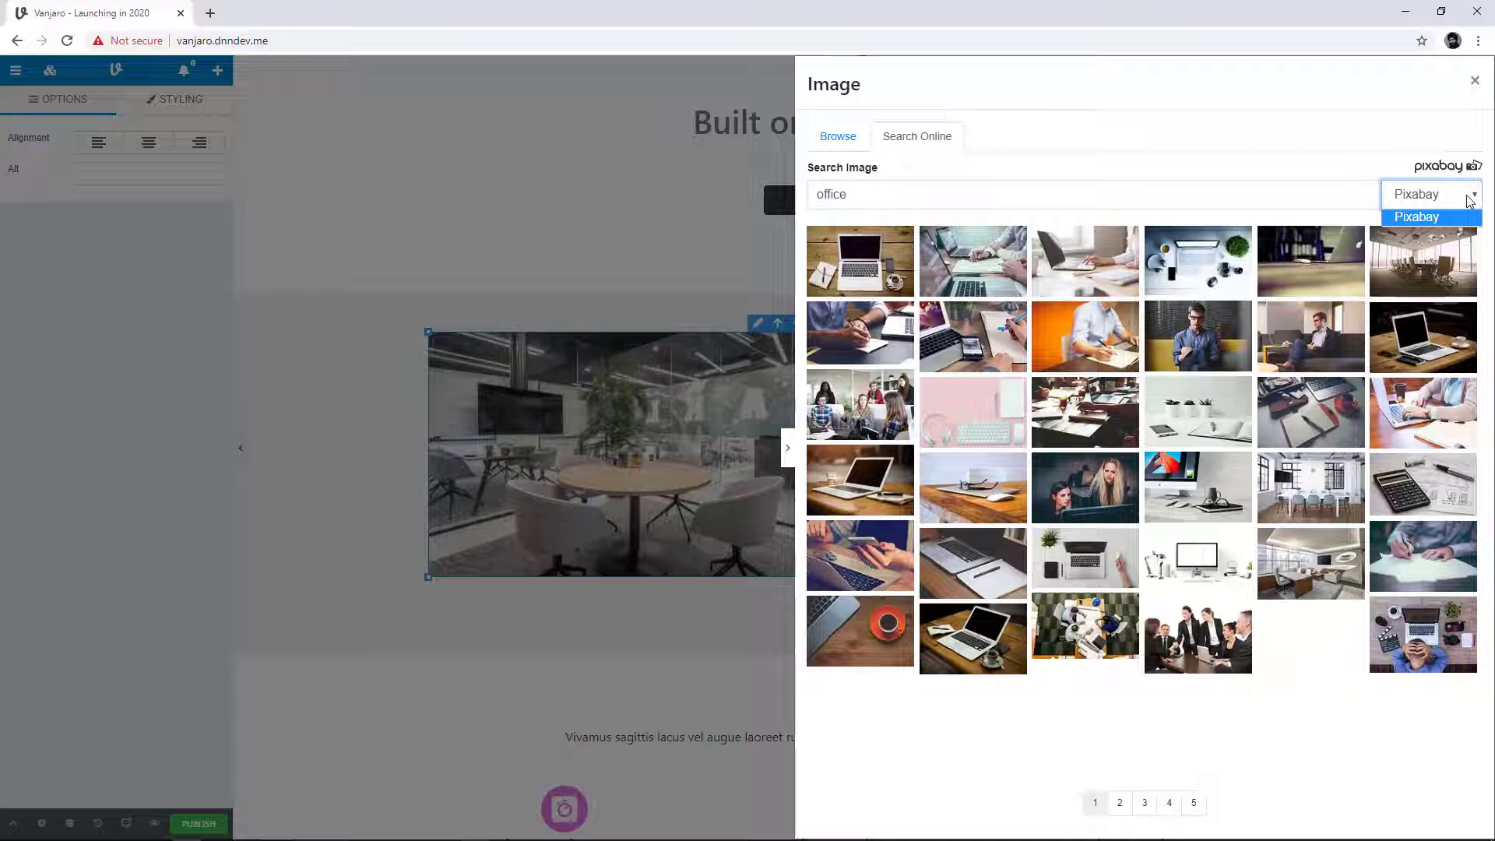
pyautogui.click(1369, 189)
pyautogui.click(1356, 161)
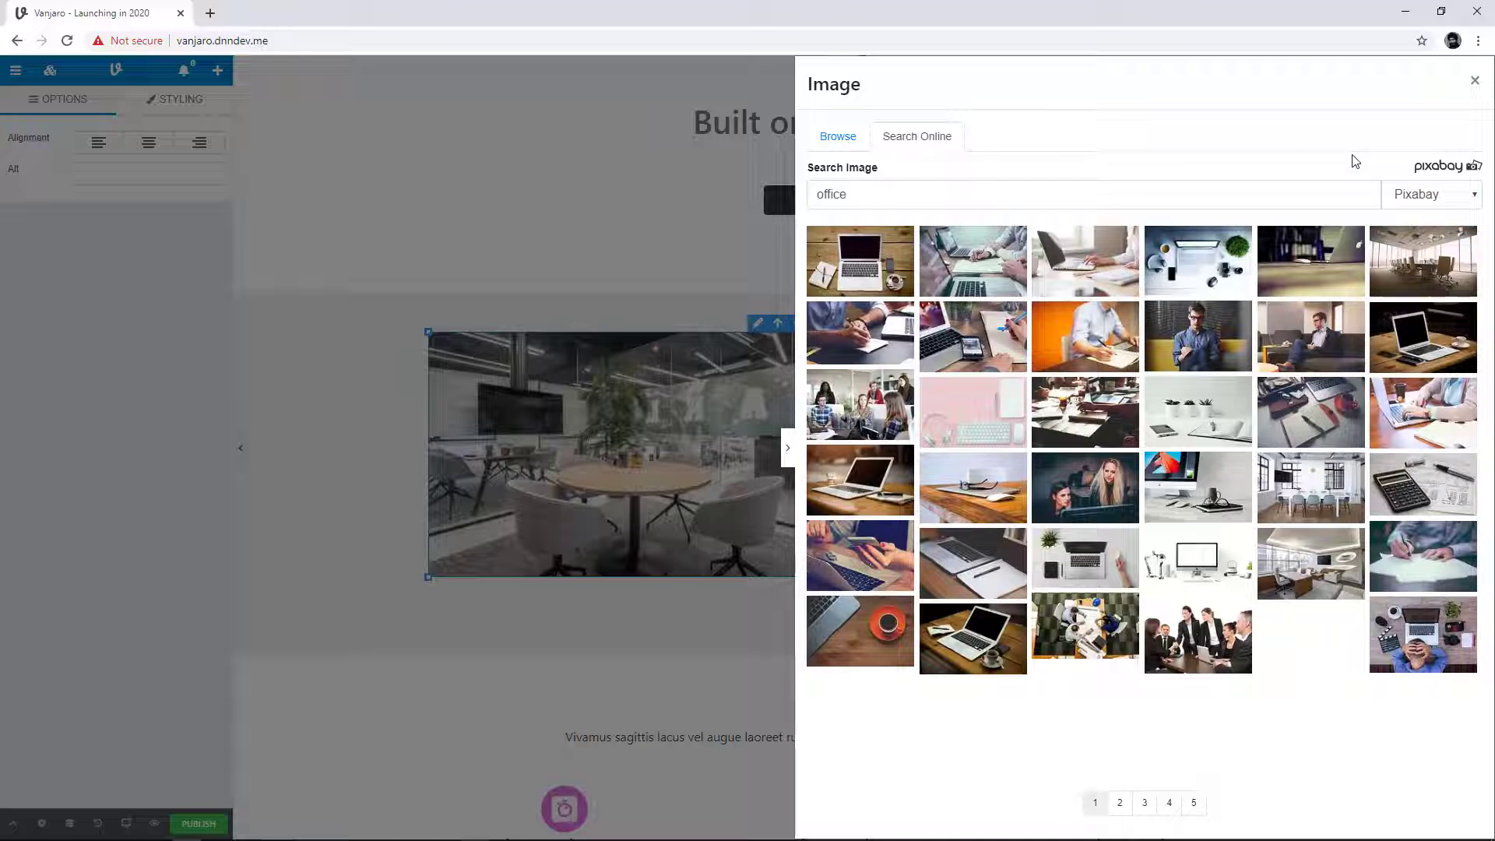
# Step: Browse several pages of the Pixabay "office" results and return to page 3
pyautogui.click(1121, 805)
pyautogui.click(1193, 804)
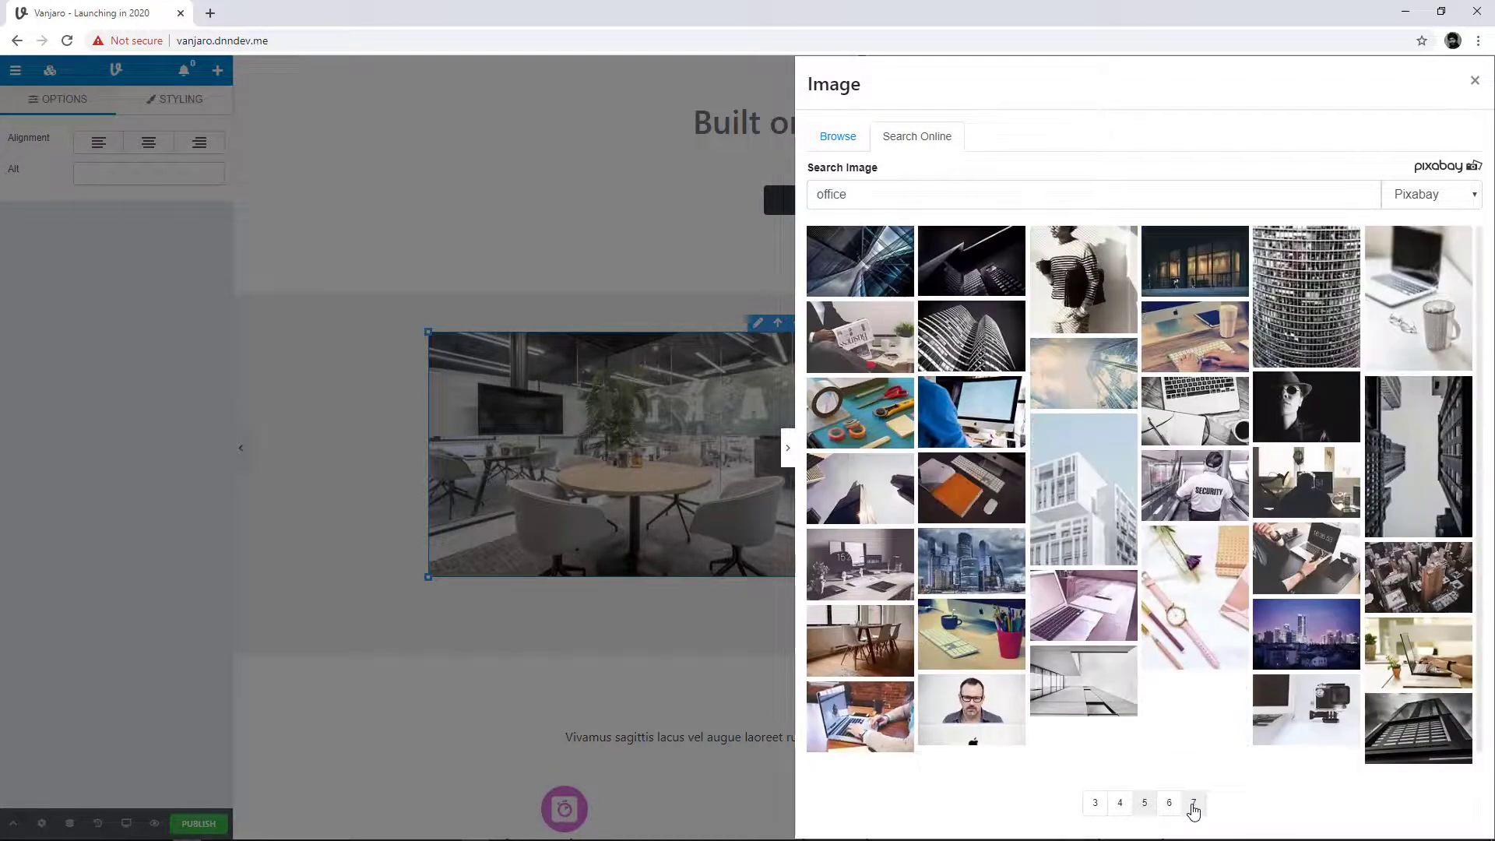
pyautogui.click(1193, 803)
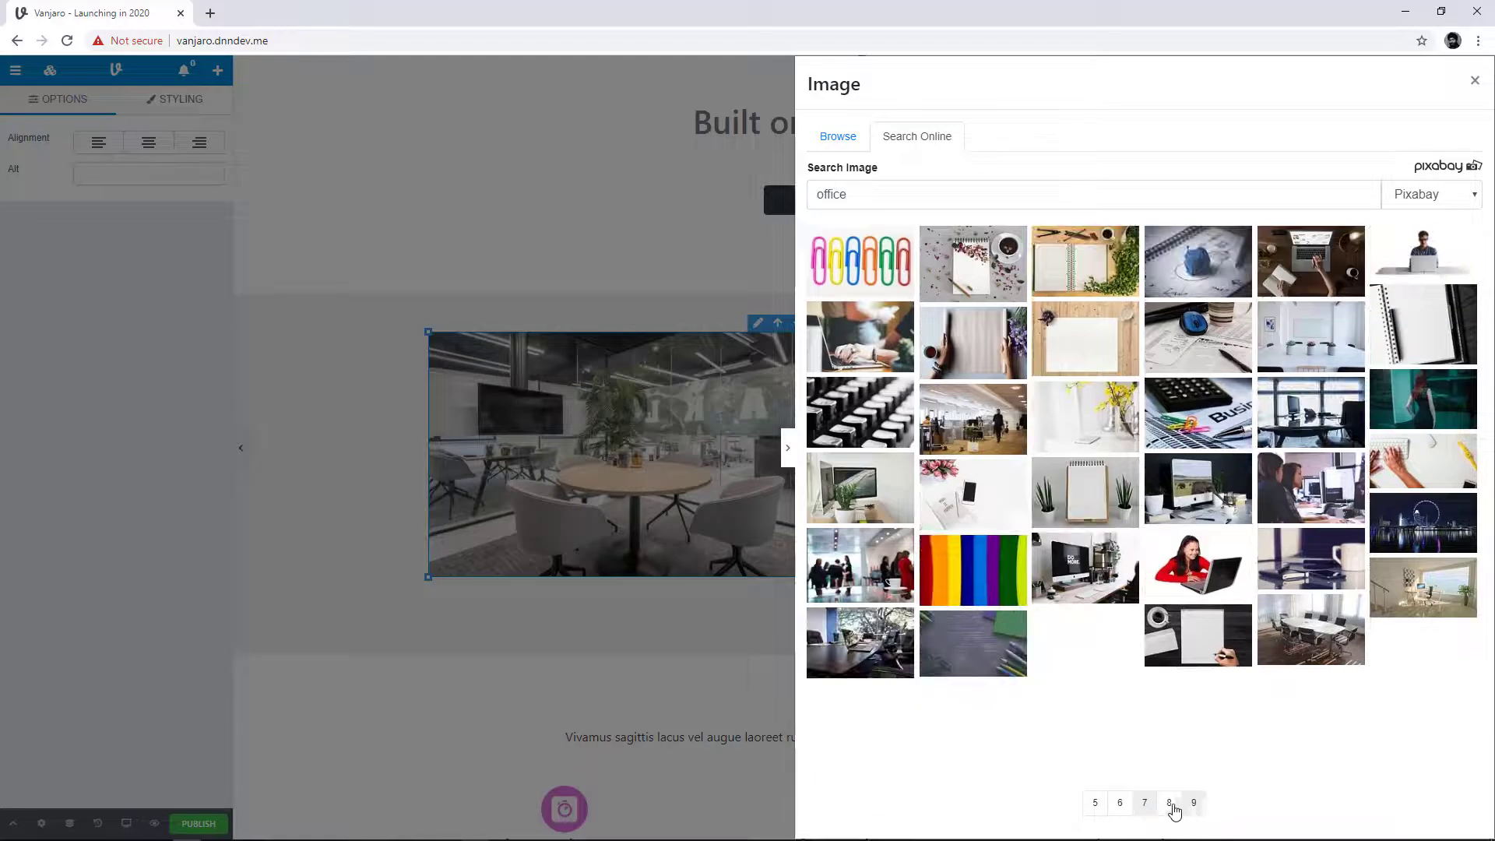
pyautogui.click(1096, 805)
pyautogui.click(1102, 810)
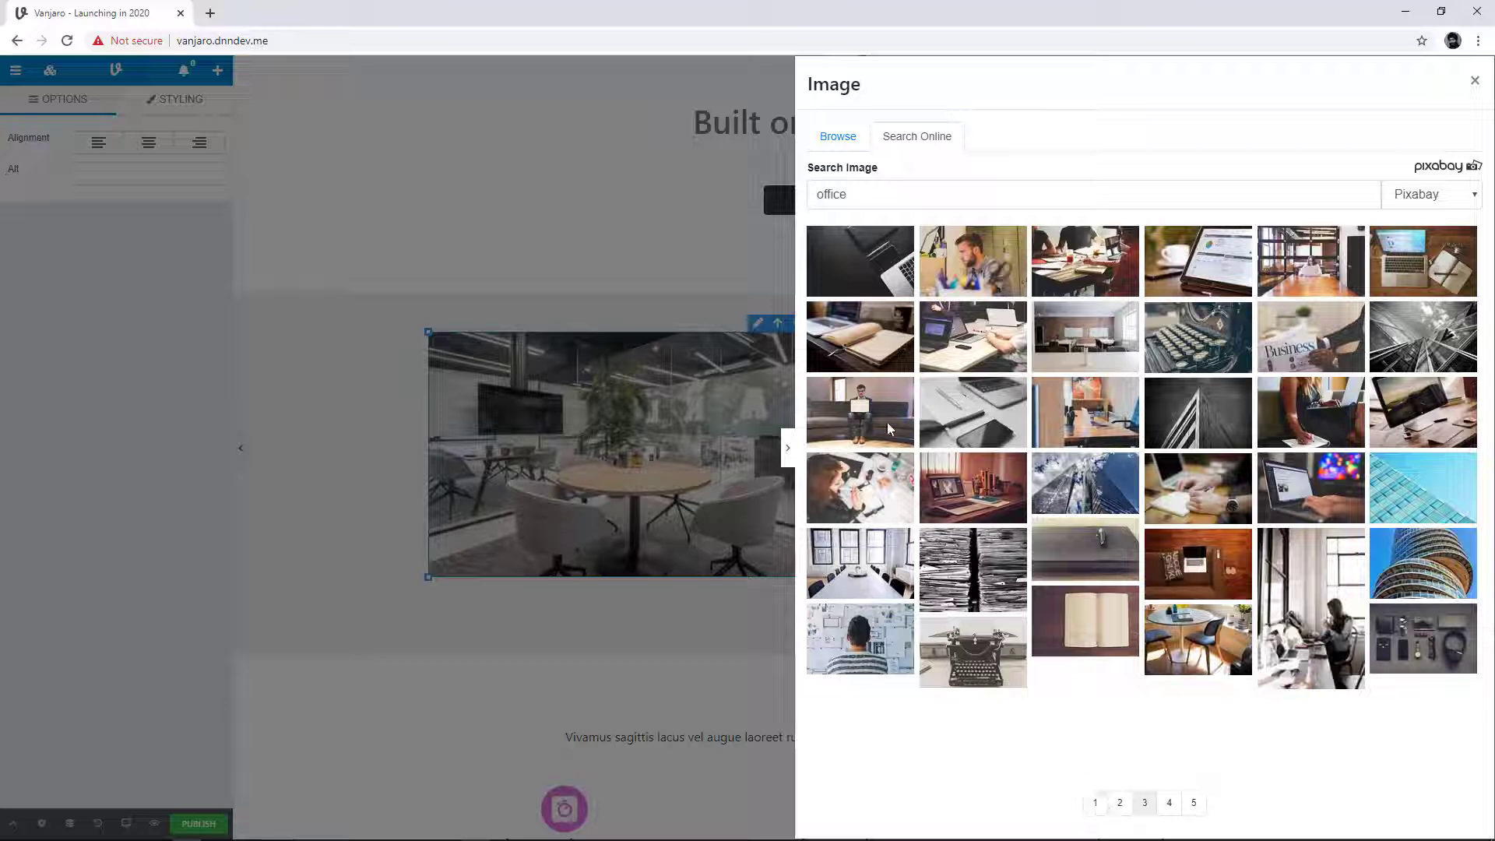
# Step: Try the dark desk photo and the bearded man photo from page 3 in the What we do image block, keeping the dark desk one
pyautogui.click(886, 280)
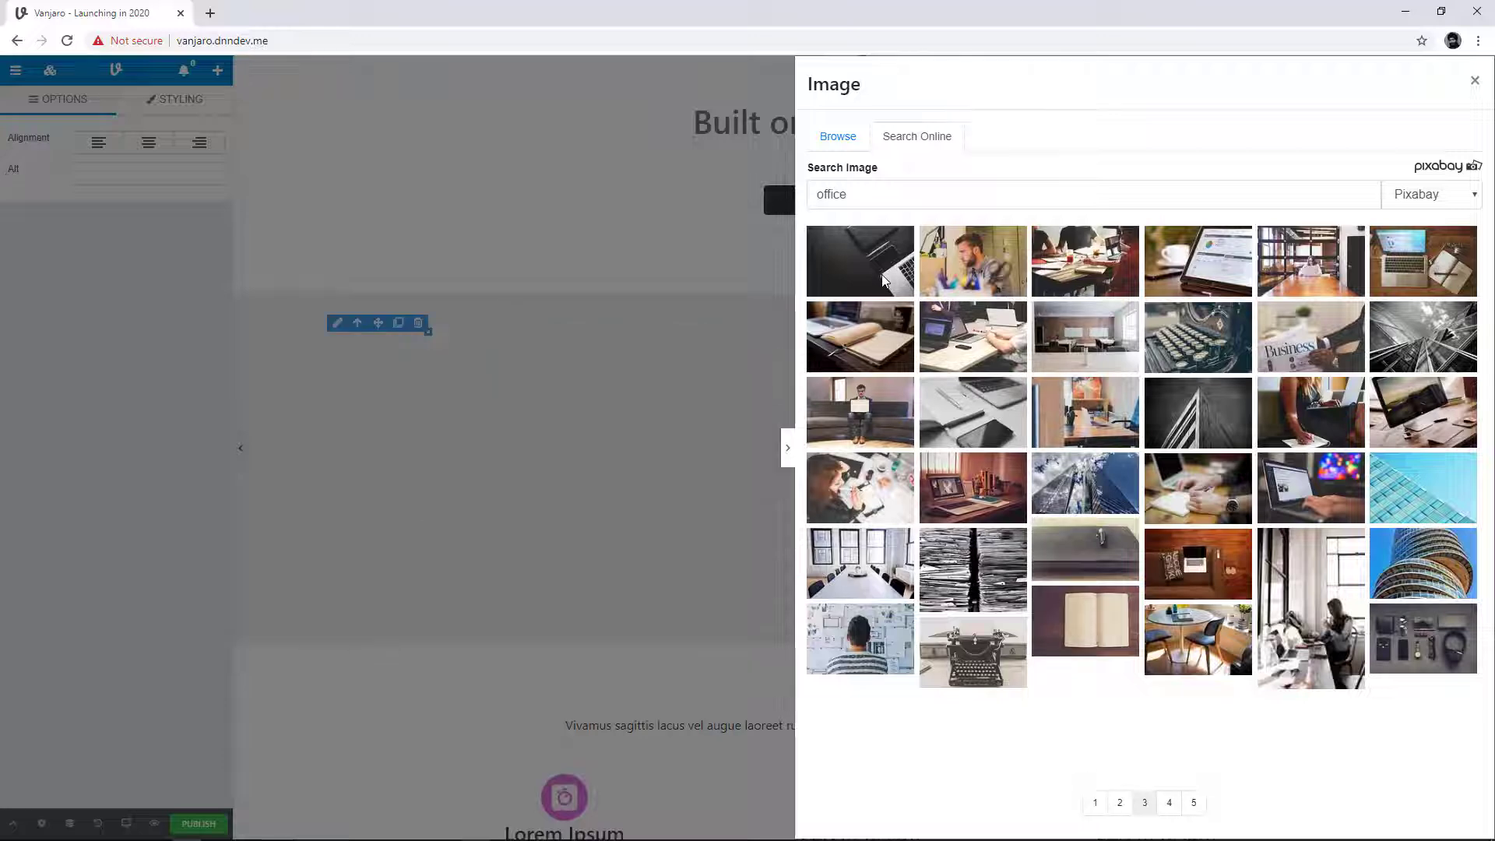
pyautogui.click(788, 450)
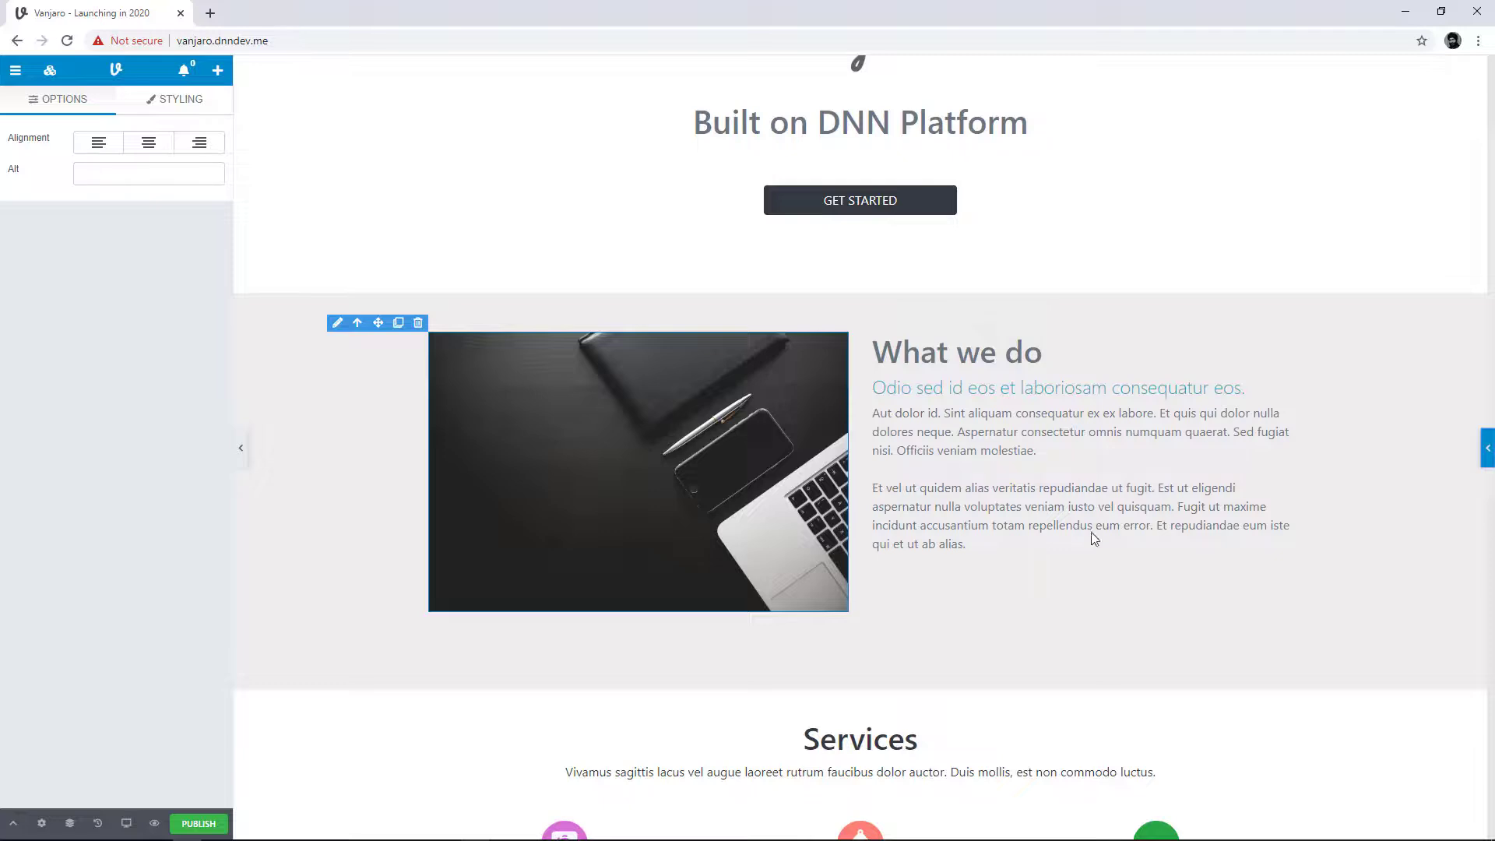
pyautogui.click(1487, 456)
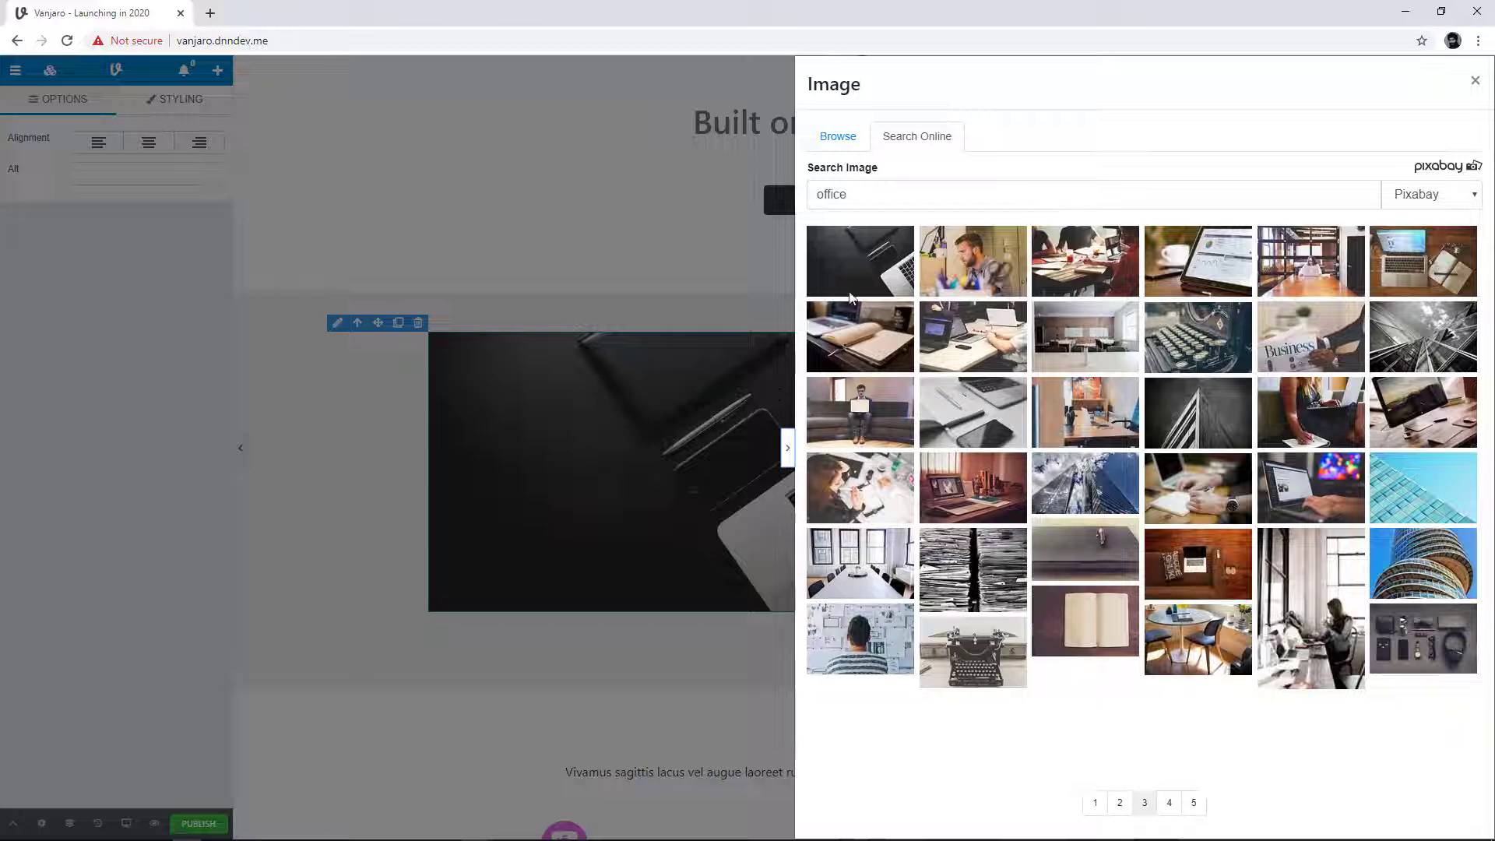
pyautogui.click(978, 272)
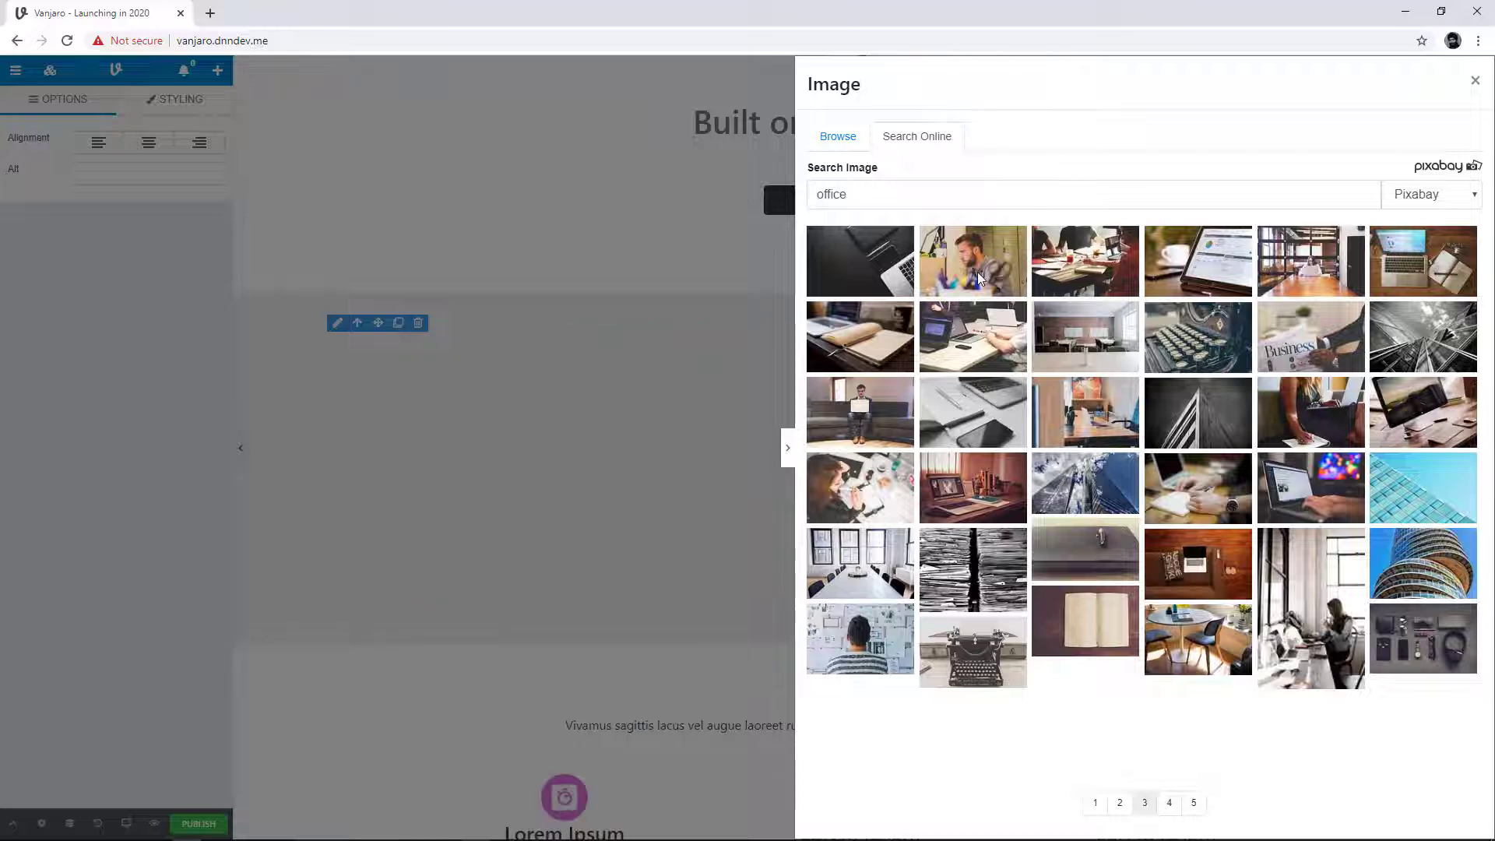
pyautogui.click(889, 274)
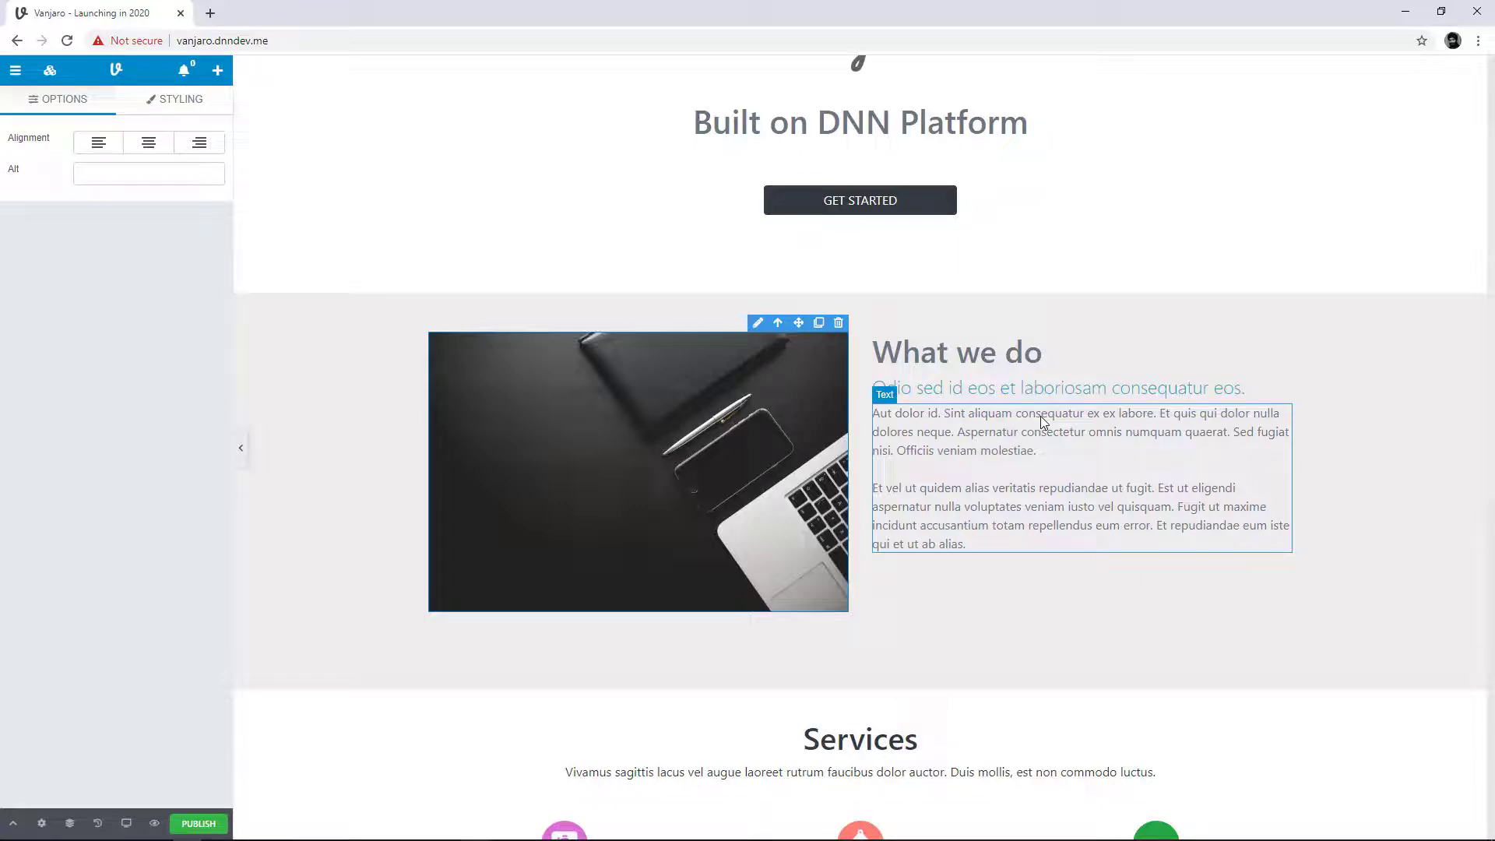
# Step: Examine both pages of the Site Root image library for the chosen Pixabay picture, and close the library
pyautogui.doubleClick(763, 428)
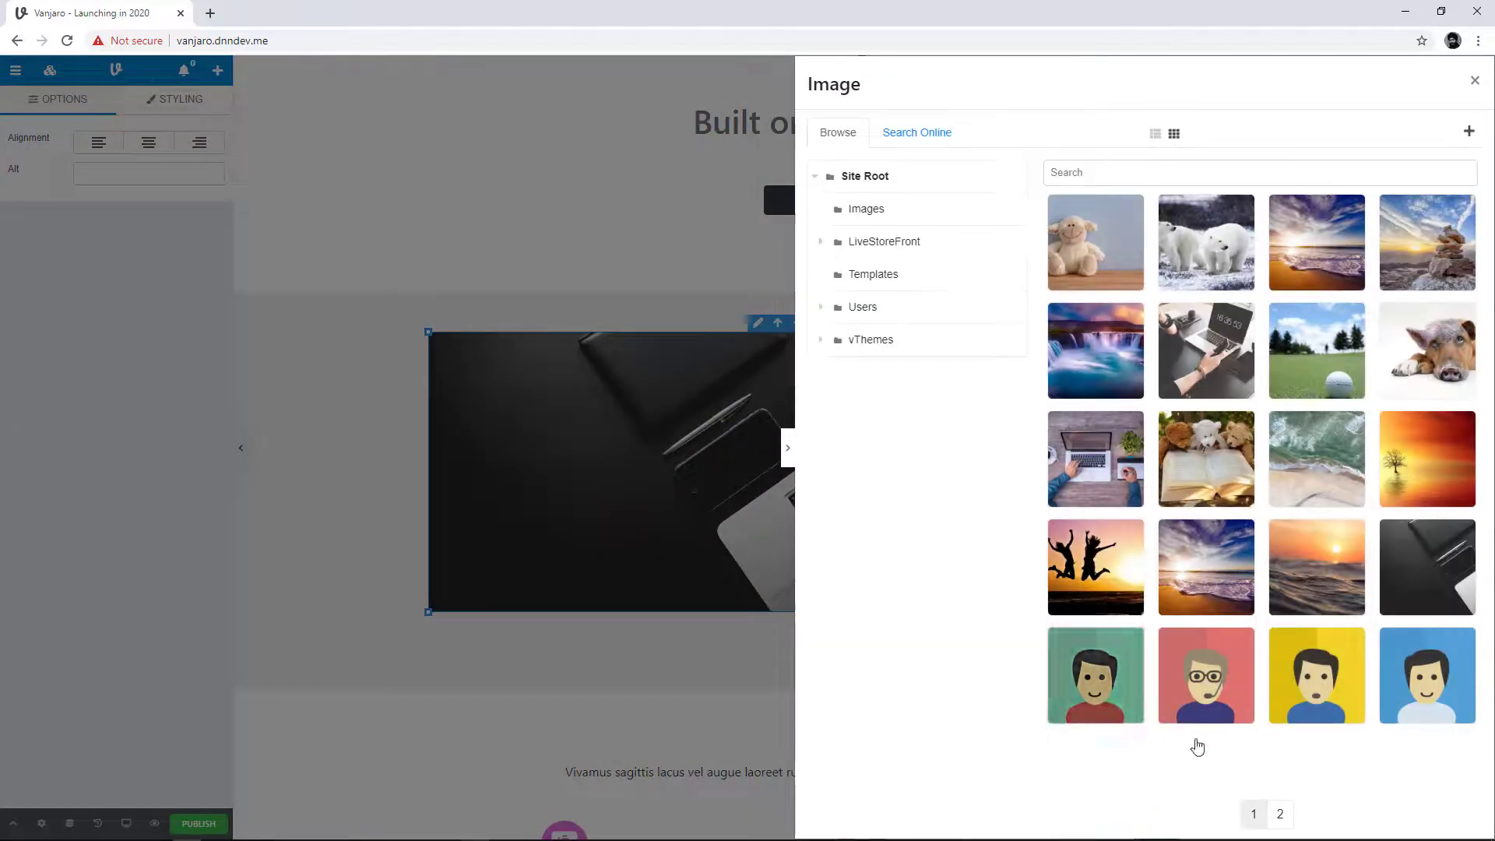
pyautogui.click(1279, 815)
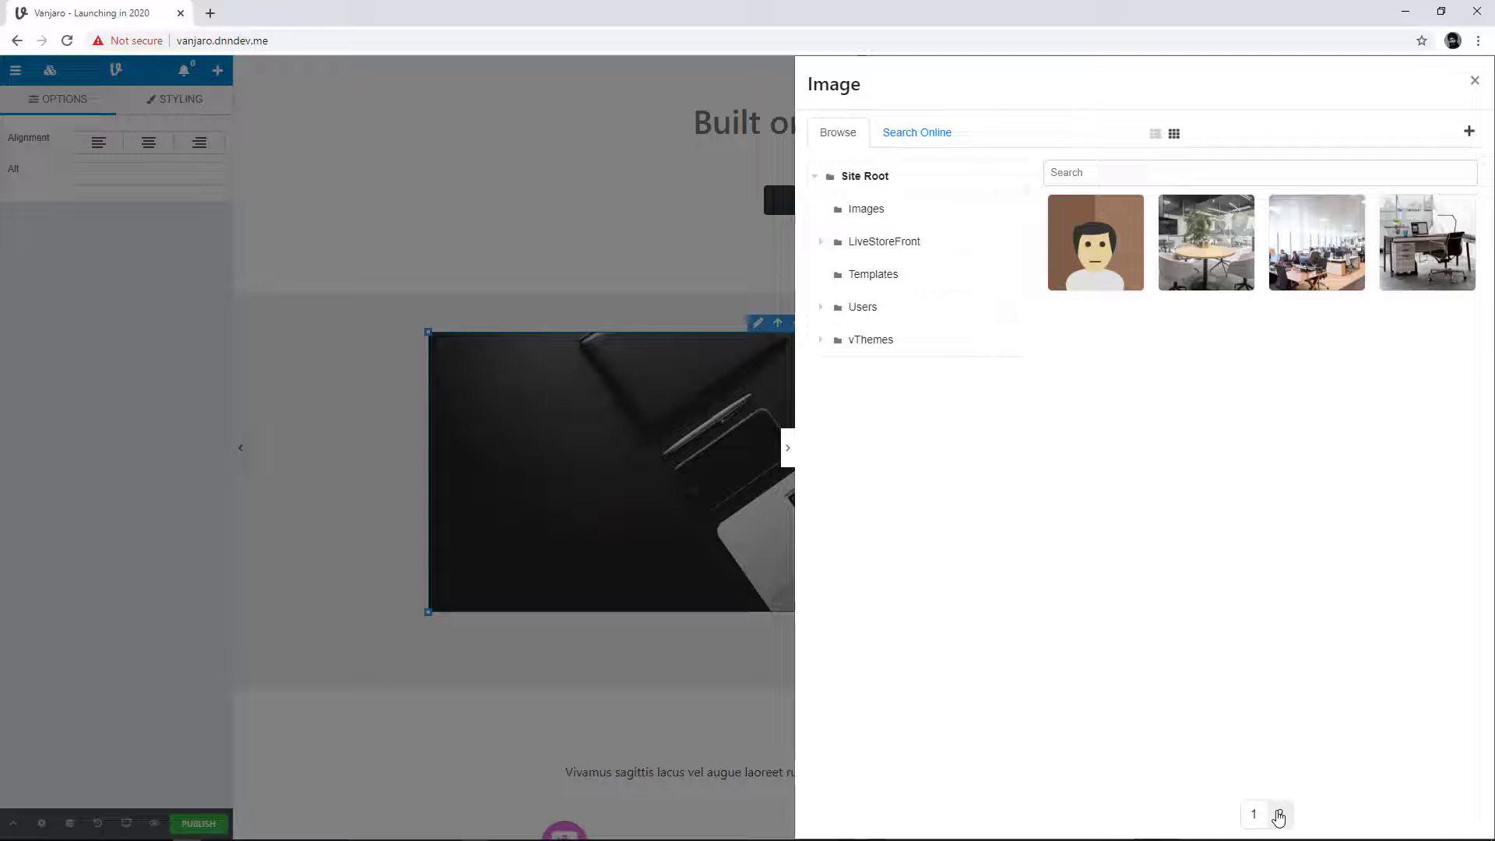
pyautogui.click(1257, 813)
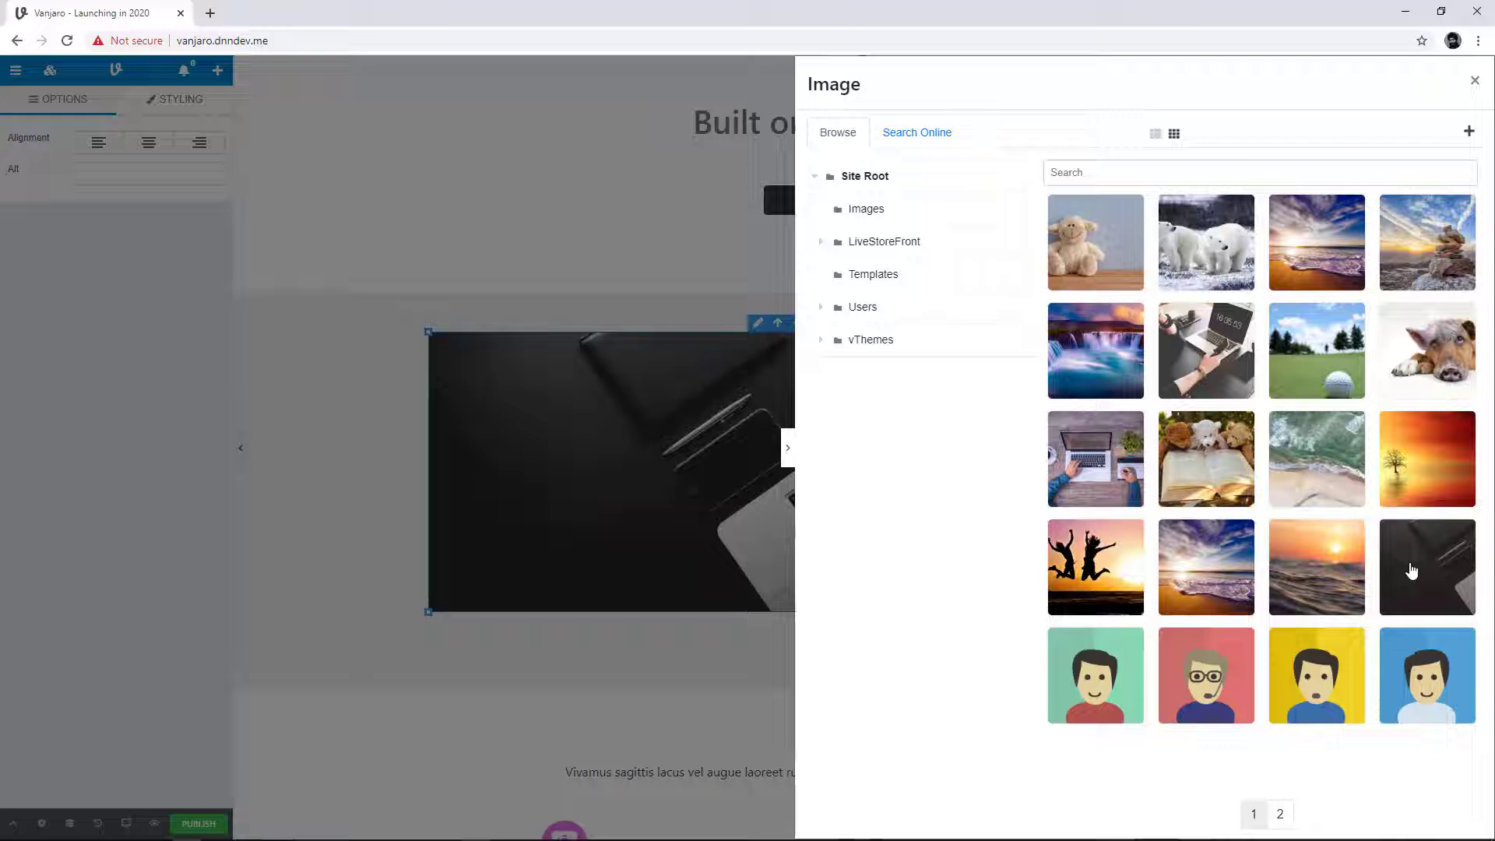
pyautogui.click(1475, 81)
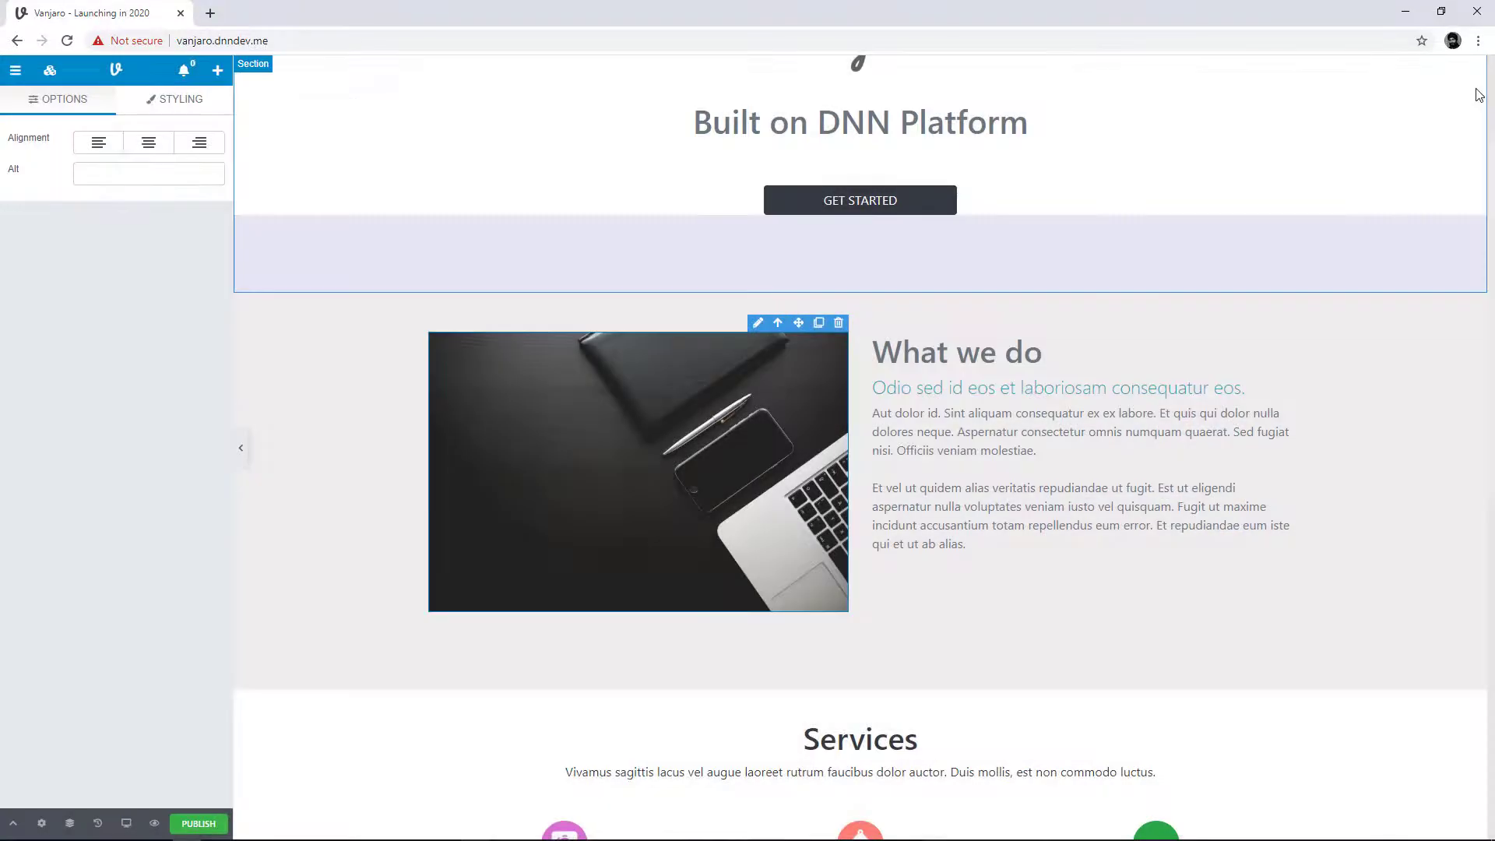
# Step: Open the dark desk image in a separate browser tab, examine its file address, and close that tab
pyautogui.rightClick(630, 403)
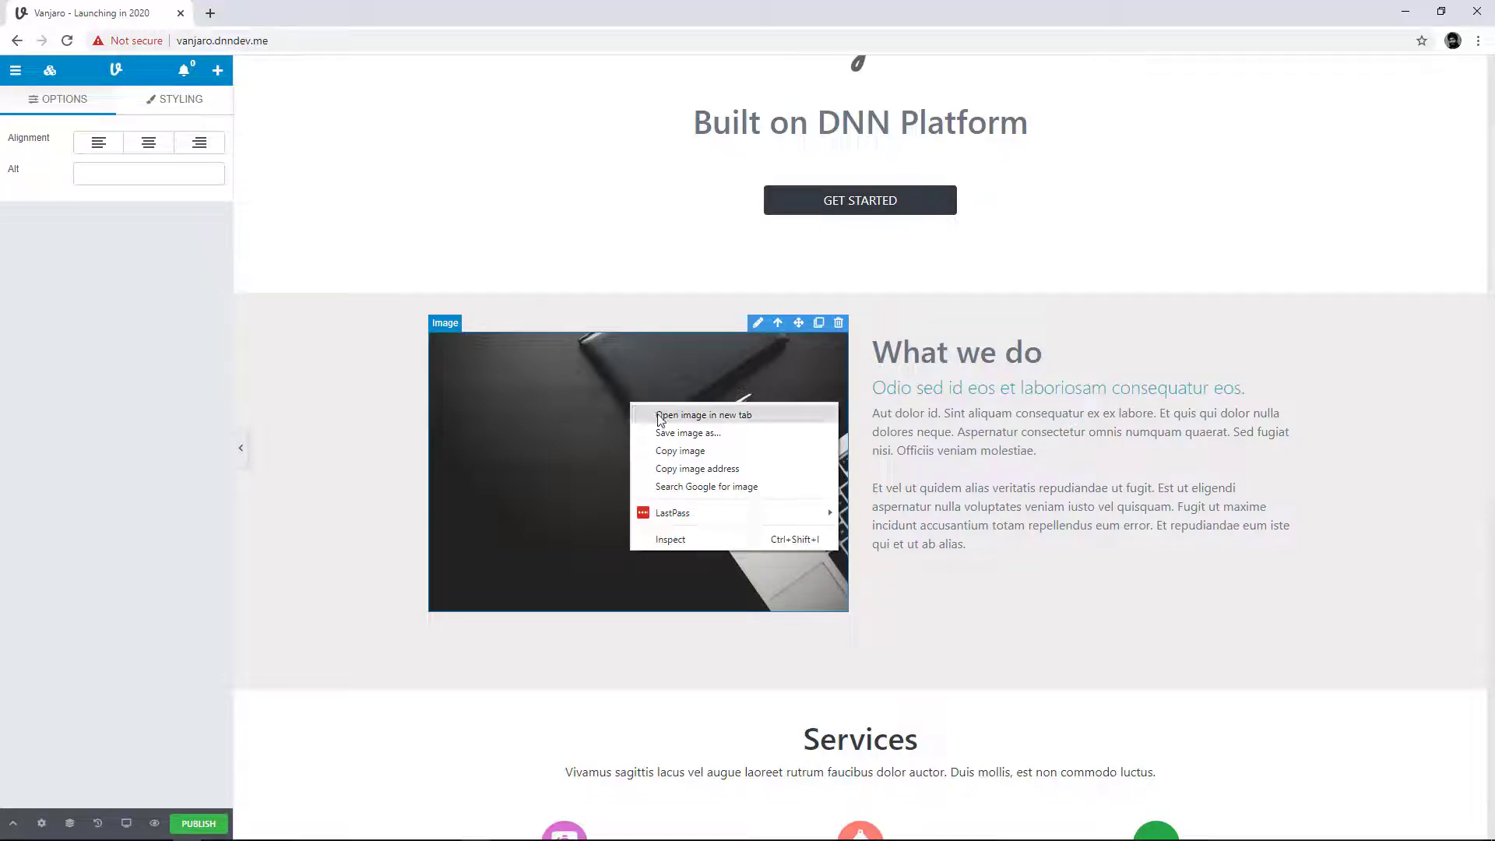
pyautogui.click(661, 416)
pyautogui.click(318, 14)
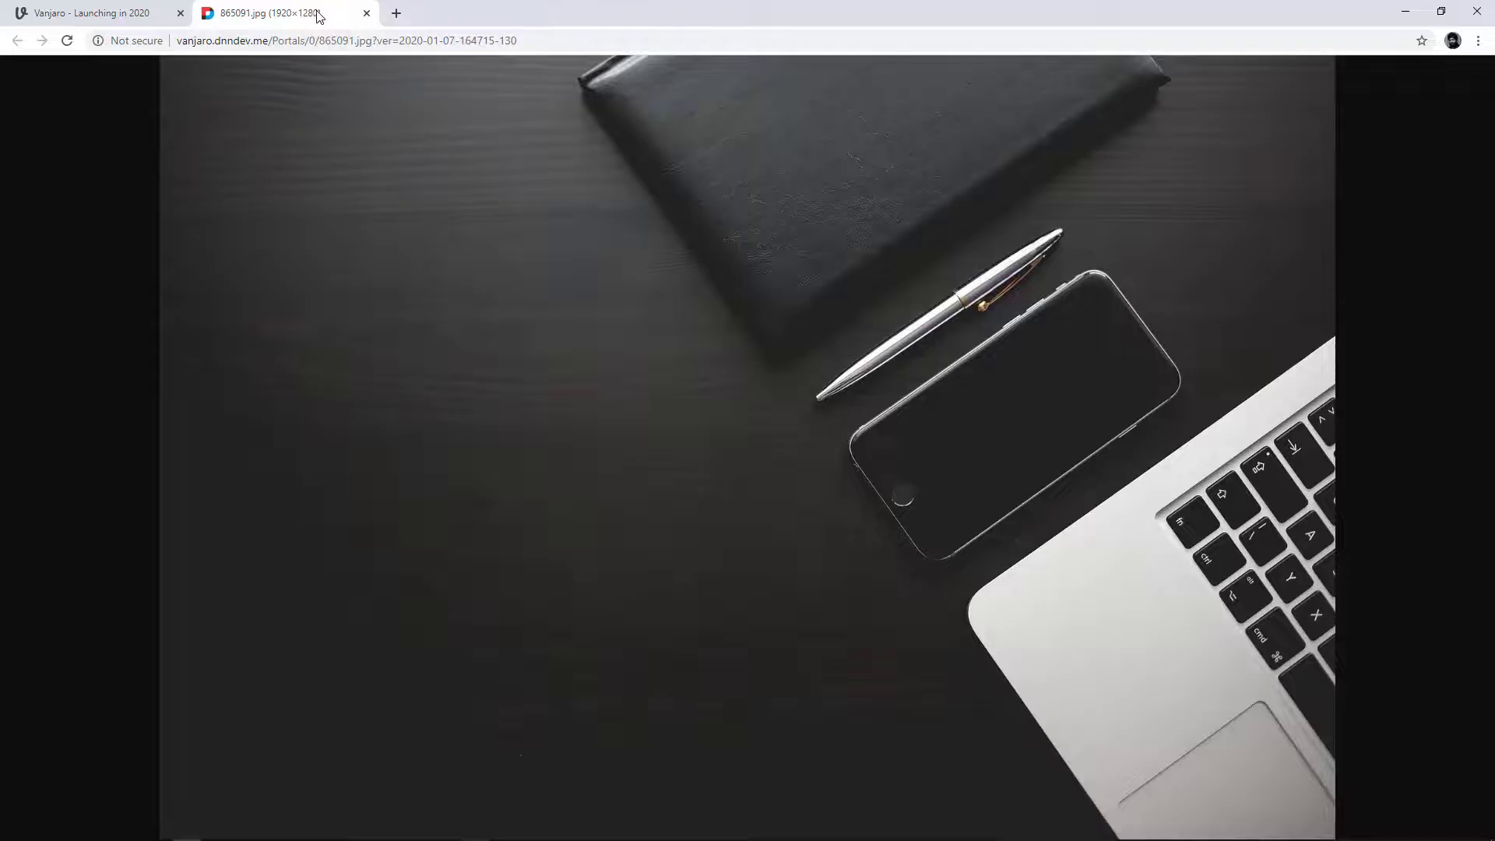
pyautogui.moveTo(179, 40); pyautogui.dragTo(550, 61)
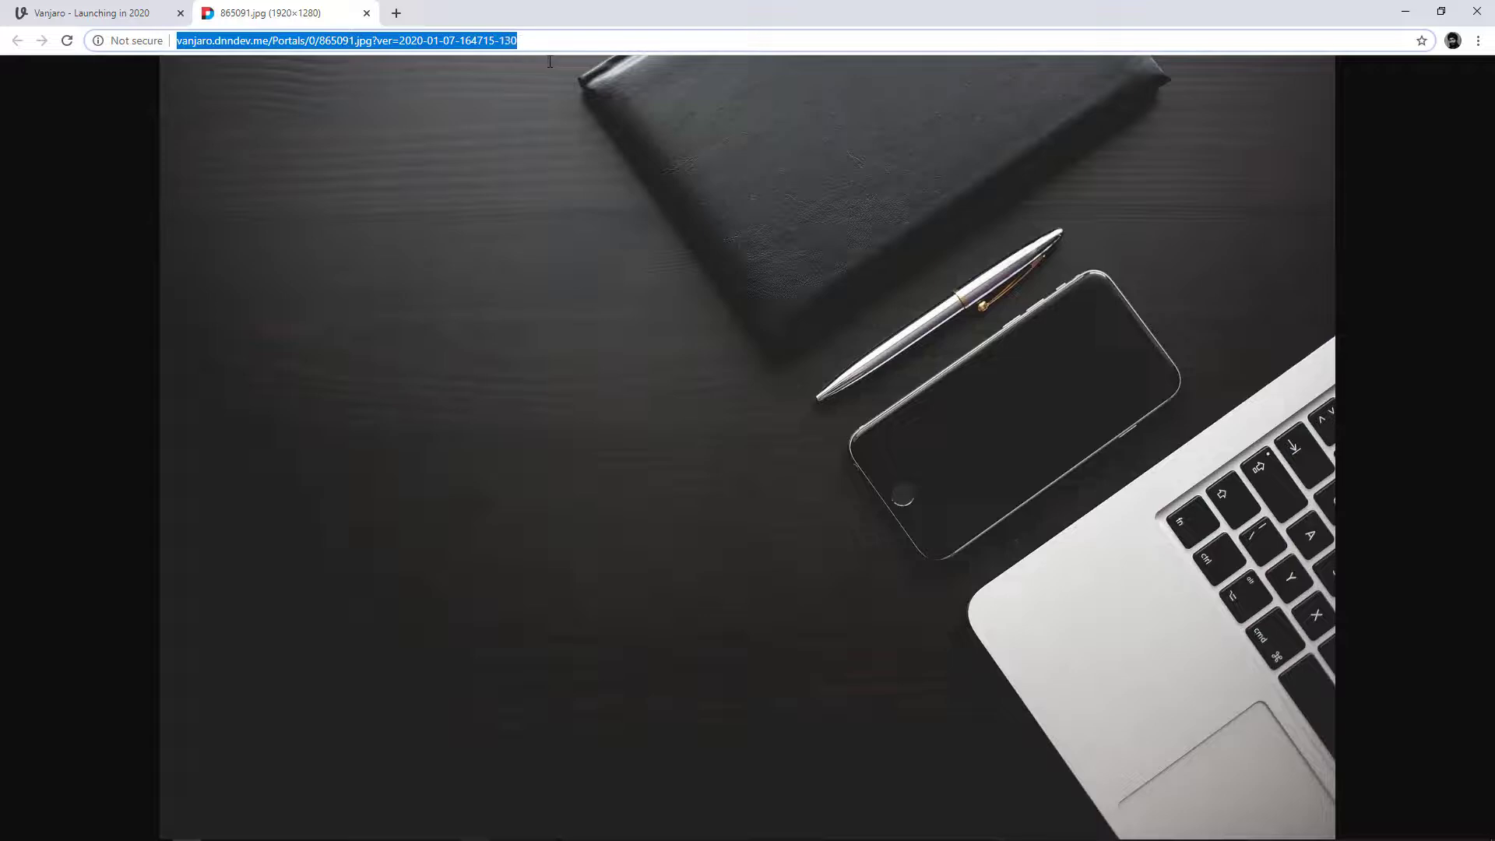
pyautogui.click(366, 14)
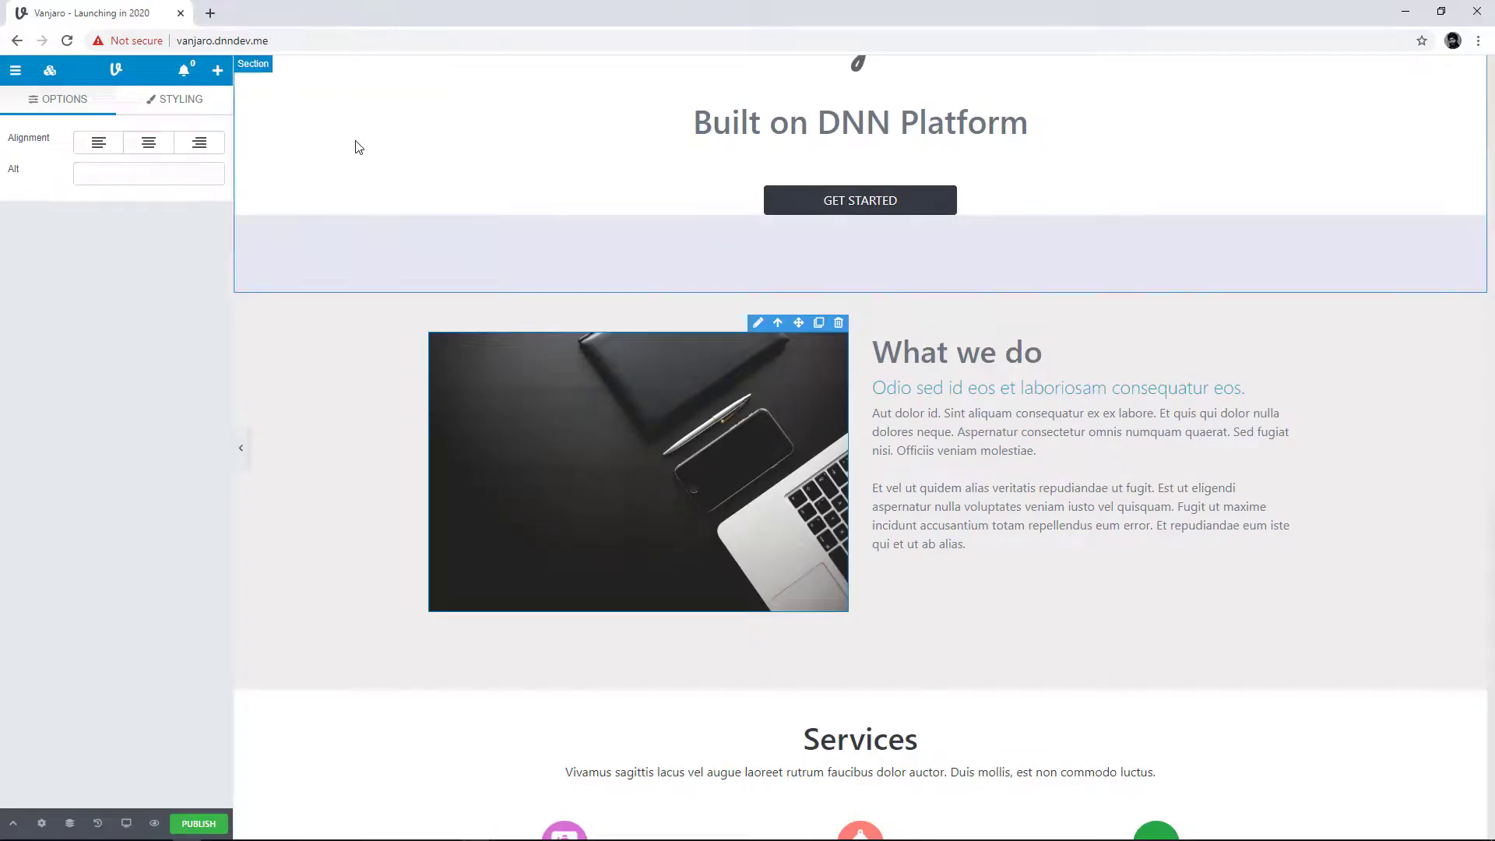